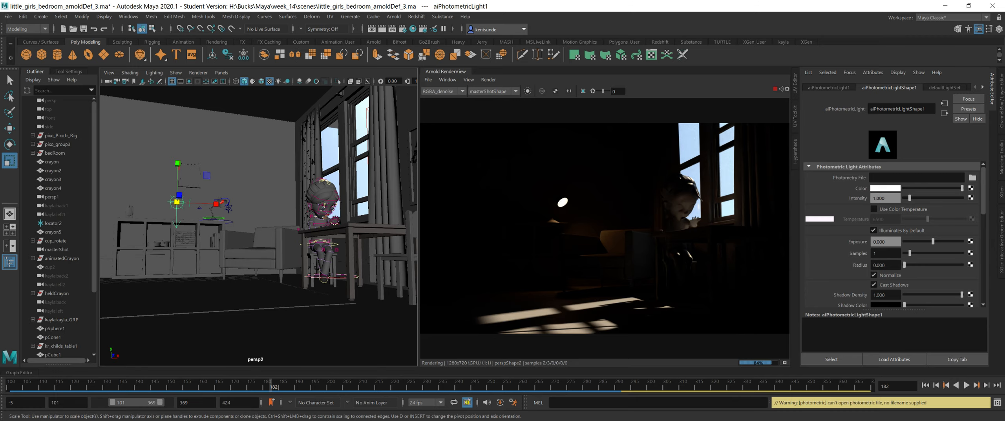
Step: Switch to the browser and look through the "flashlight ies" image results for examples of IES light profiles
{"action": "key", "text": "alt+Tab"}
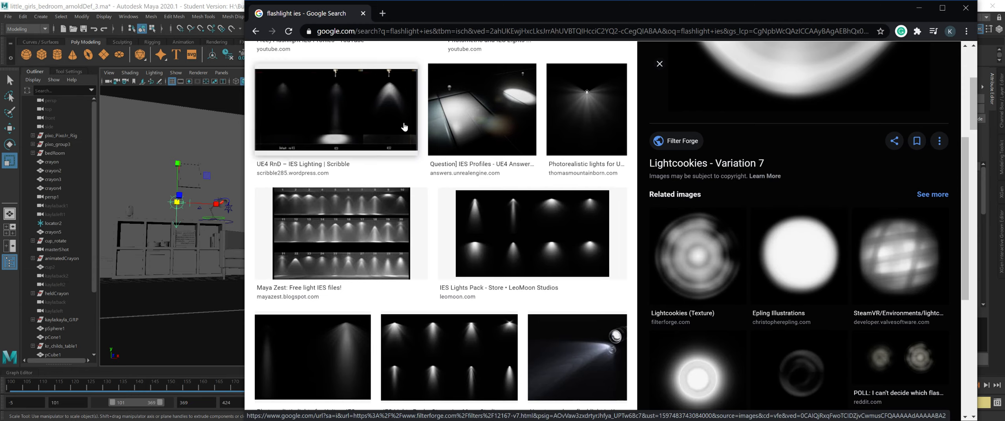
{"action": "scroll", "coordinate": [379, 129], "scroll_direction": "up", "scroll_amount": 1}
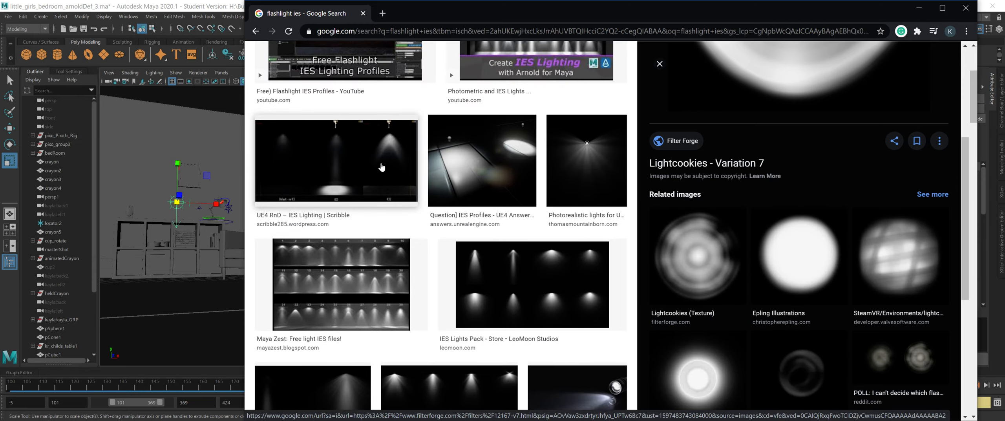
{"action": "scroll", "coordinate": [381, 166], "scroll_direction": "down", "scroll_amount": 1}
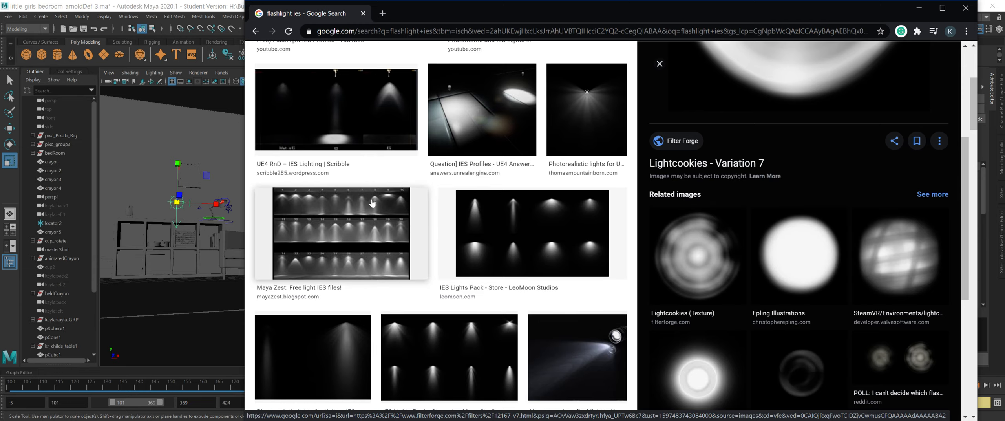
{"action": "scroll", "coordinate": [392, 271], "scroll_direction": "down", "scroll_amount": 2}
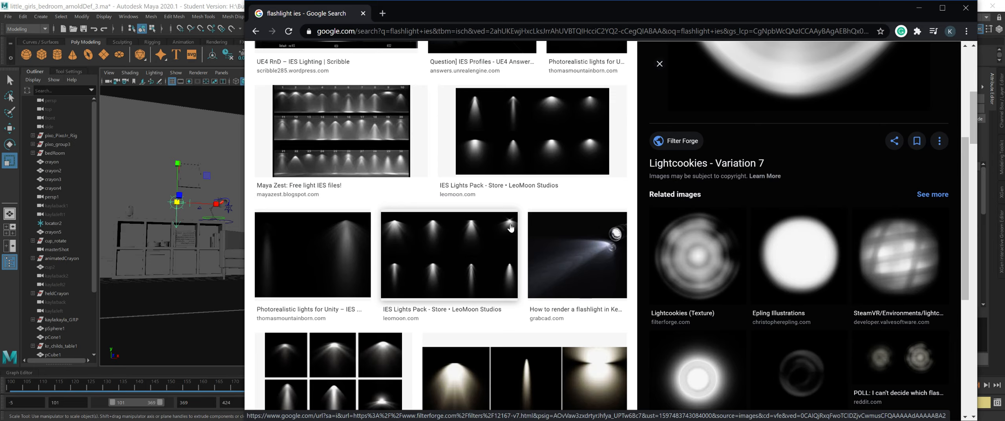
{"action": "left_click", "coordinate": [731, 276]}
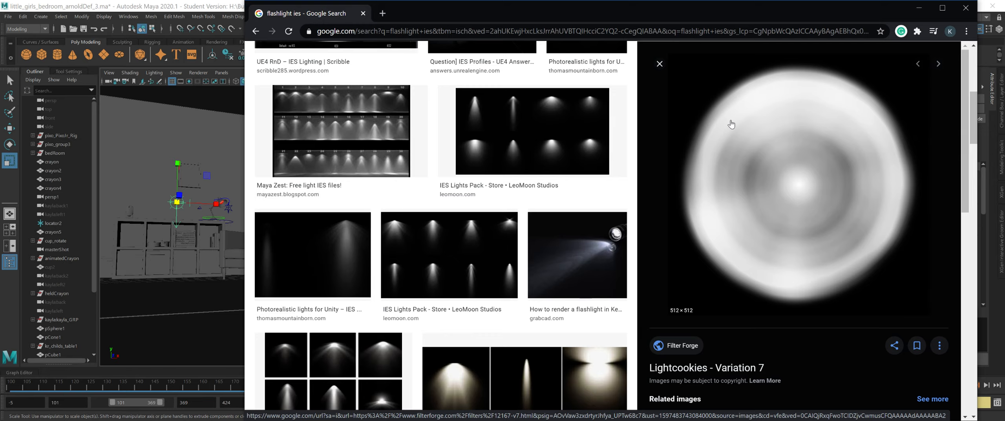
{"action": "scroll", "coordinate": [336, 192], "scroll_direction": "up", "scroll_amount": 4}
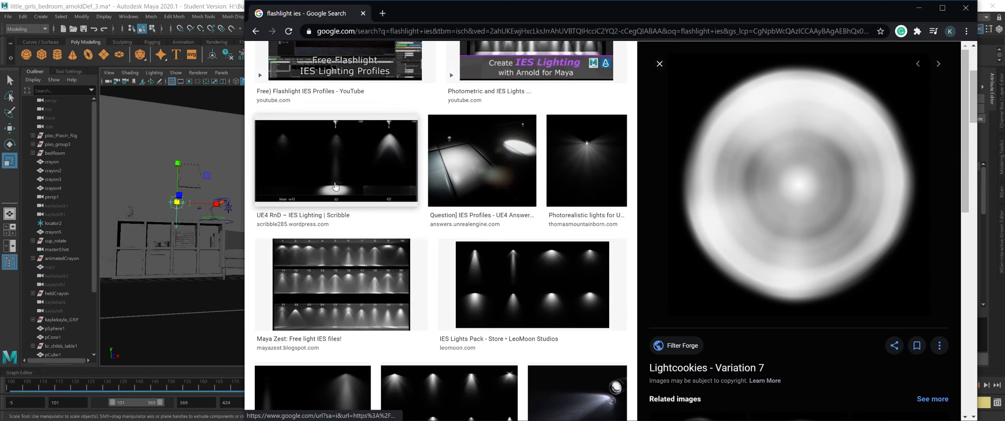
{"action": "scroll", "coordinate": [336, 189], "scroll_direction": "up", "scroll_amount": 4}
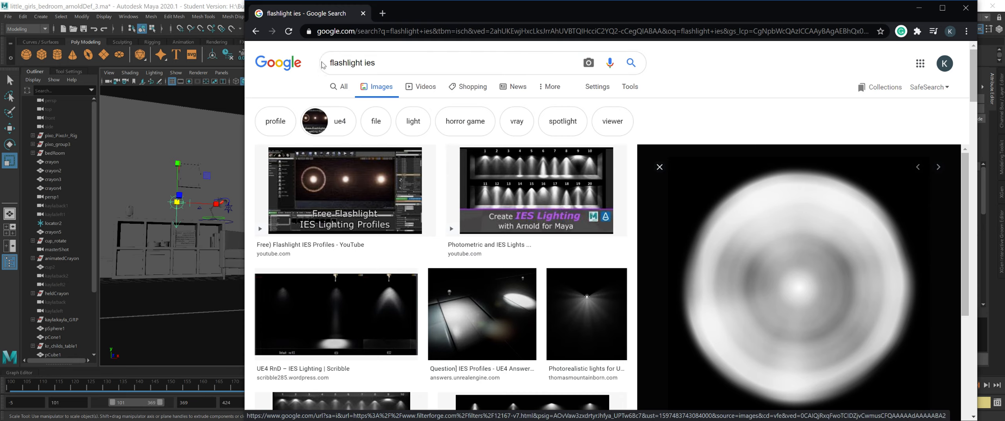
{"action": "scroll", "coordinate": [359, 215], "scroll_direction": "down", "scroll_amount": 5}
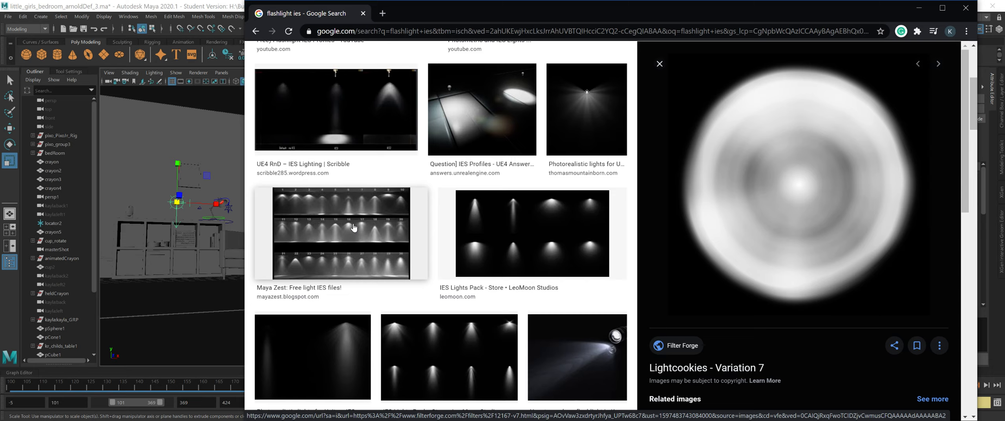
Step: Back in Maya, load 18.ies as the photometric light's photometry file and set its exposure to 20
{"action": "left_click", "coordinate": [210, 6]}
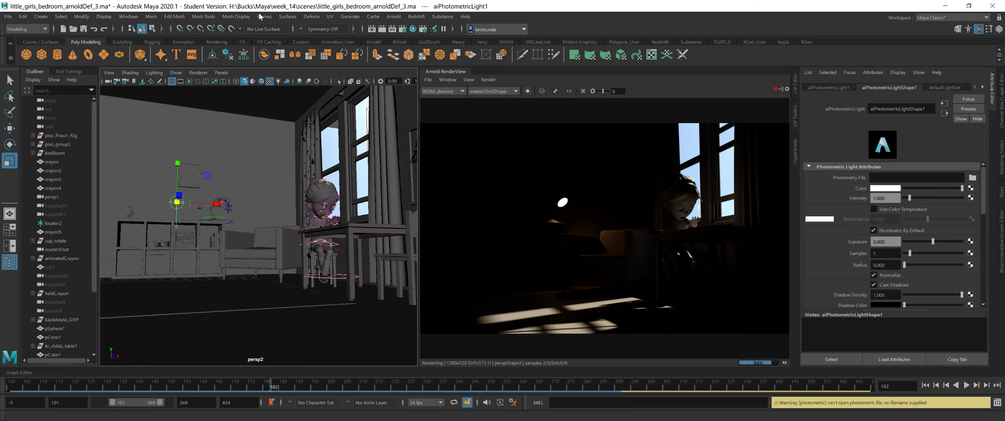
{"action": "left_click", "coordinate": [972, 178]}
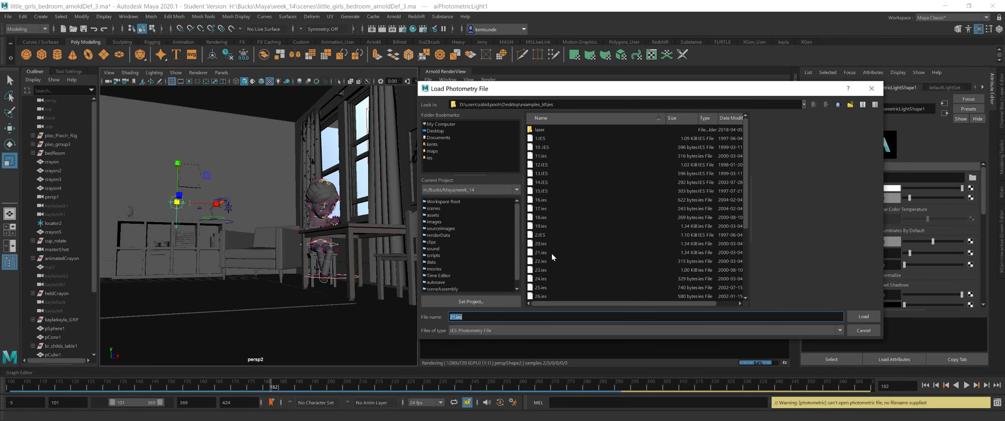
{"action": "left_click", "coordinate": [544, 218]}
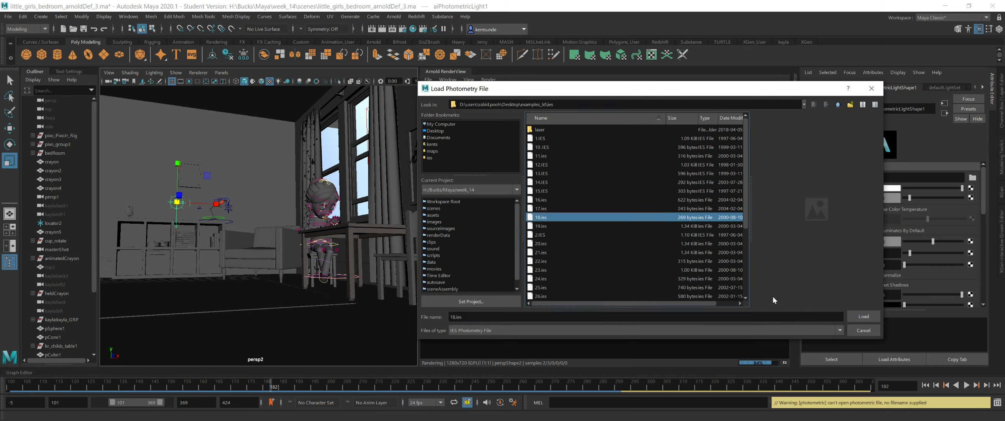
{"action": "left_click", "coordinate": [863, 316]}
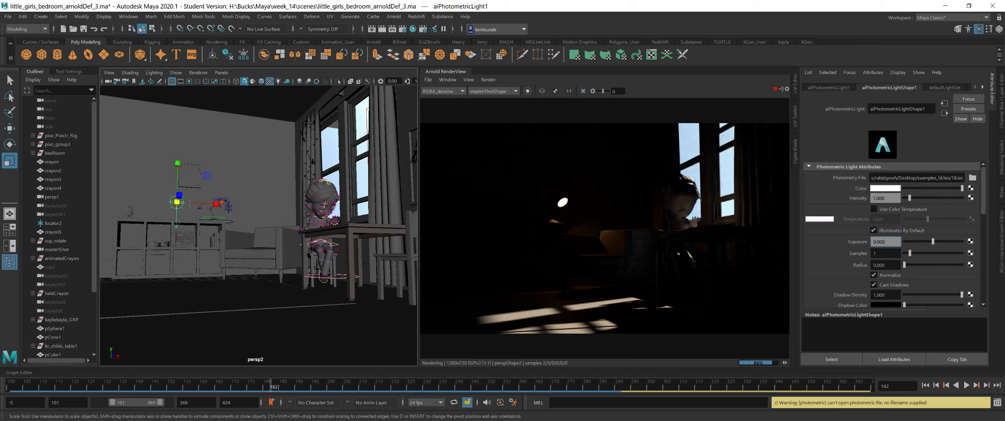
{"action": "double_click", "coordinate": [884, 242]}
{"action": "type", "text": "20"}
{"action": "key", "text": "Return"}
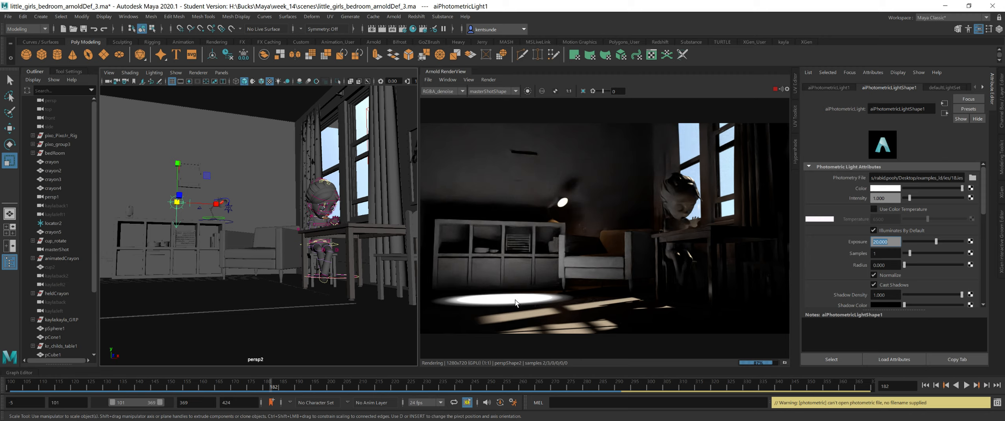
Step: Try a larger radius on the photometric light, then return the radius to 0
{"action": "left_click", "coordinate": [873, 265]}
{"action": "left_click_drag", "start_coordinate": [903, 264], "coordinate": [906, 264]}
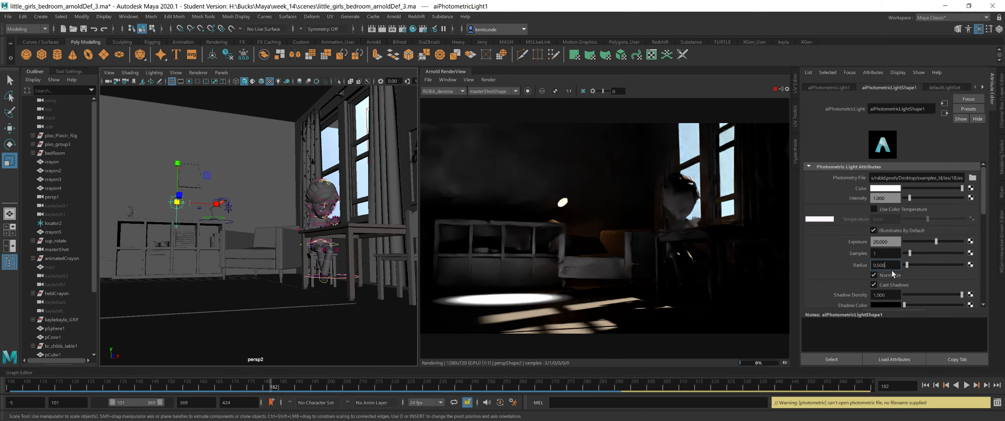
{"action": "left_click_drag", "start_coordinate": [906, 265], "coordinate": [886, 265]}
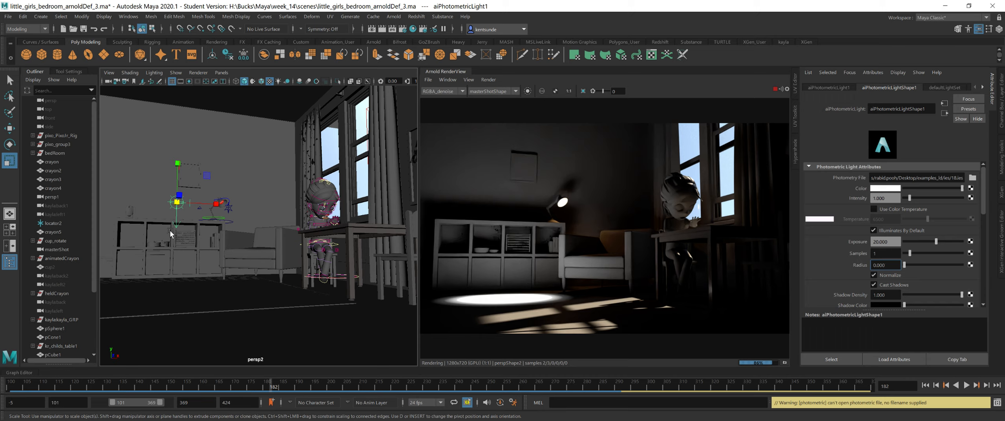
Step: Rotate the photometric light about its X axis so its beam points up the bedroom wall
{"action": "left_click_drag", "start_coordinate": [172, 249], "coordinate": [172, 250], "text": "alt"}
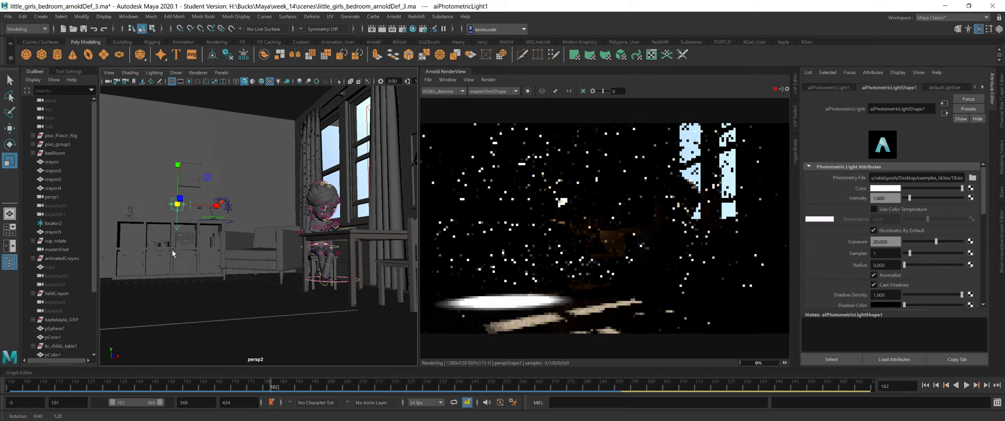
{"action": "middle_click_drag", "start_coordinate": [172, 249], "coordinate": [176, 251], "text": "alt"}
{"action": "left_click_drag", "start_coordinate": [176, 251], "coordinate": [253, 293], "text": "alt"}
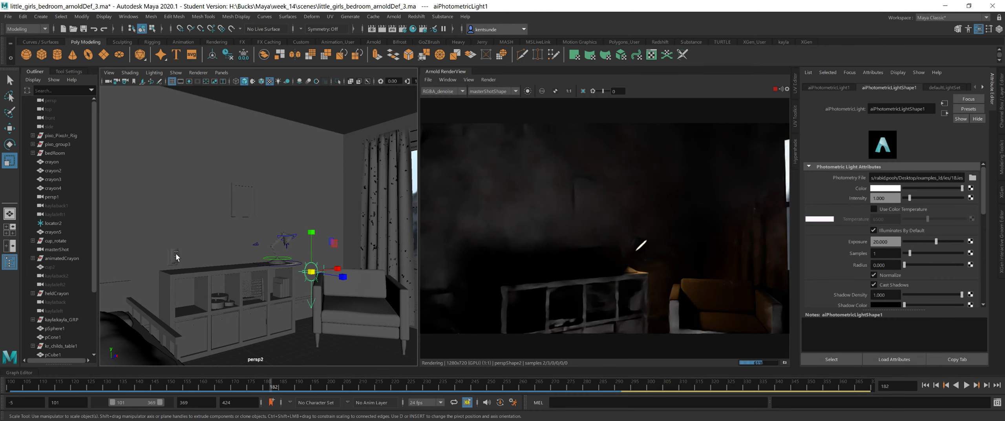
{"action": "key", "text": "e"}
{"action": "left_click_drag", "start_coordinate": [330, 241], "coordinate": [334, 301]}
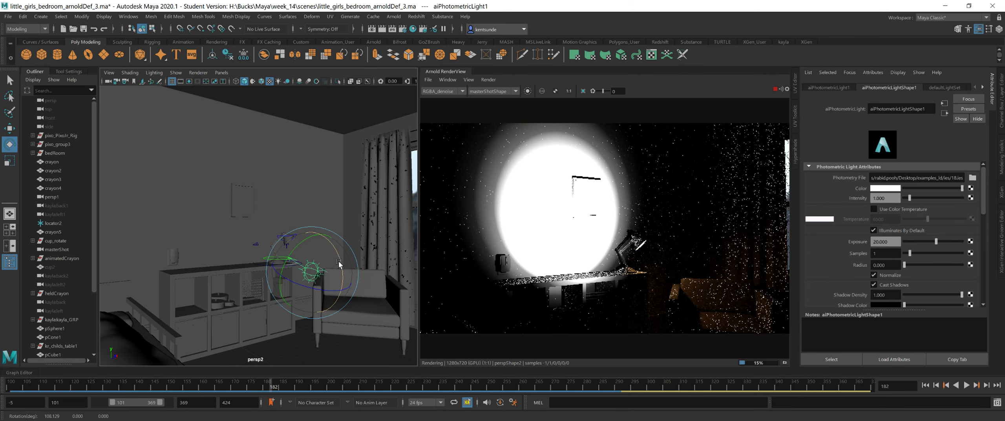
{"action": "left_click_drag", "start_coordinate": [340, 266], "coordinate": [273, 307]}
Step: Move the photometric light over to the bed-side end of the cabinet top, beside the small object standing there
{"action": "key", "text": "w"}
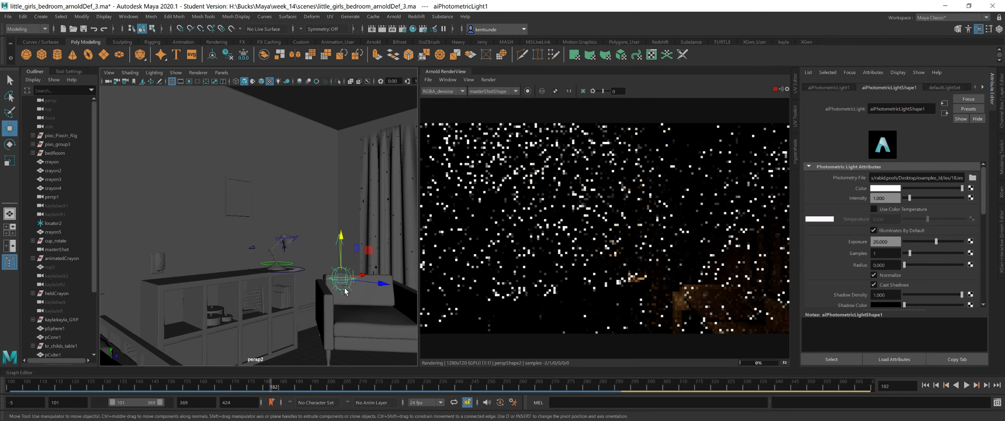
{"action": "left_click_drag", "start_coordinate": [375, 289], "coordinate": [214, 281]}
{"action": "left_click_drag", "start_coordinate": [271, 256], "coordinate": [203, 257]}
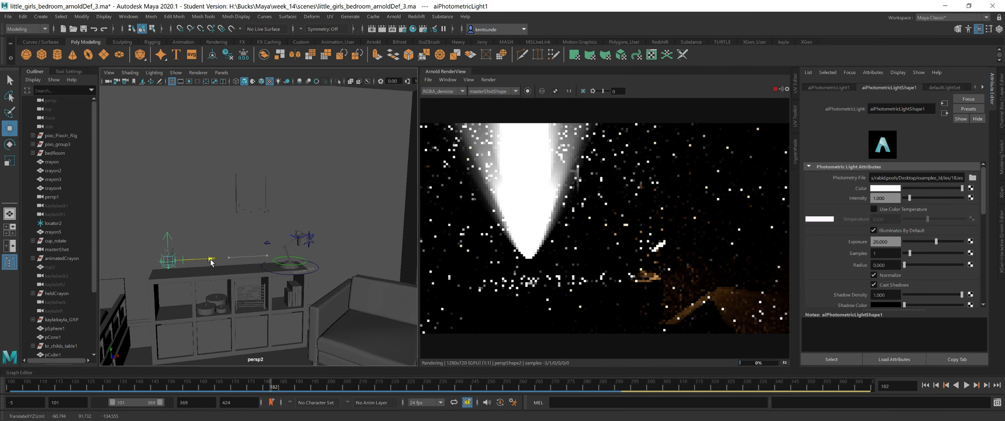
{"action": "left_click_drag", "start_coordinate": [197, 231], "coordinate": [229, 244]}
{"action": "right_click_drag", "start_coordinate": [229, 244], "coordinate": [281, 264], "text": "alt"}
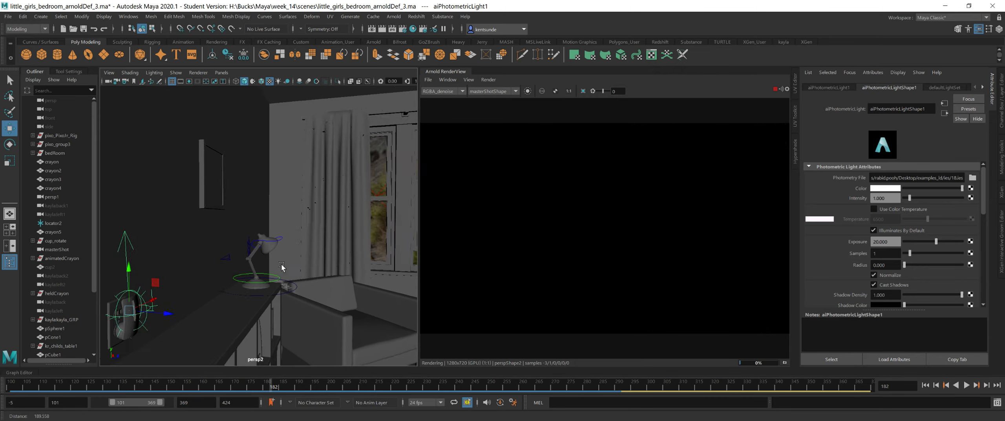
{"action": "middle_click_drag", "start_coordinate": [281, 264], "coordinate": [299, 251], "text": "alt"}
Step: Scale the photometric light down uniformly to about 5.6 and fine-tune its position at the small object on the cabinet
{"action": "key", "text": "r"}
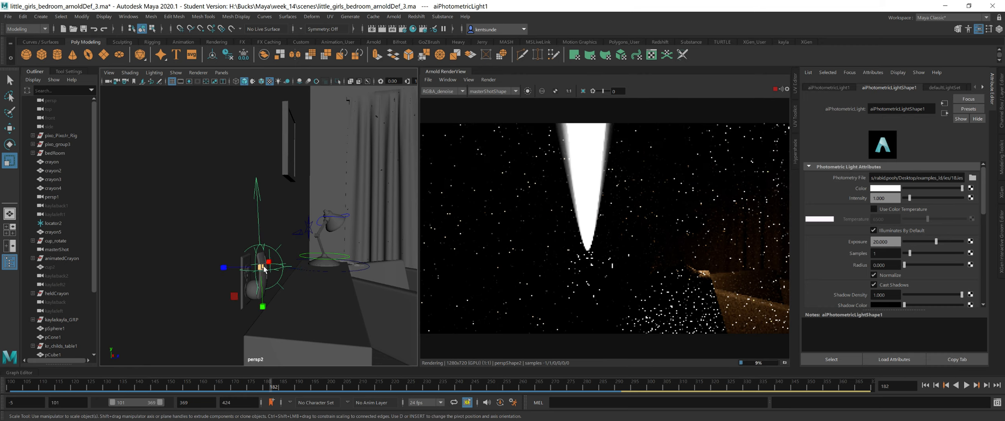
{"action": "left_click_drag", "start_coordinate": [248, 271], "coordinate": [205, 282]}
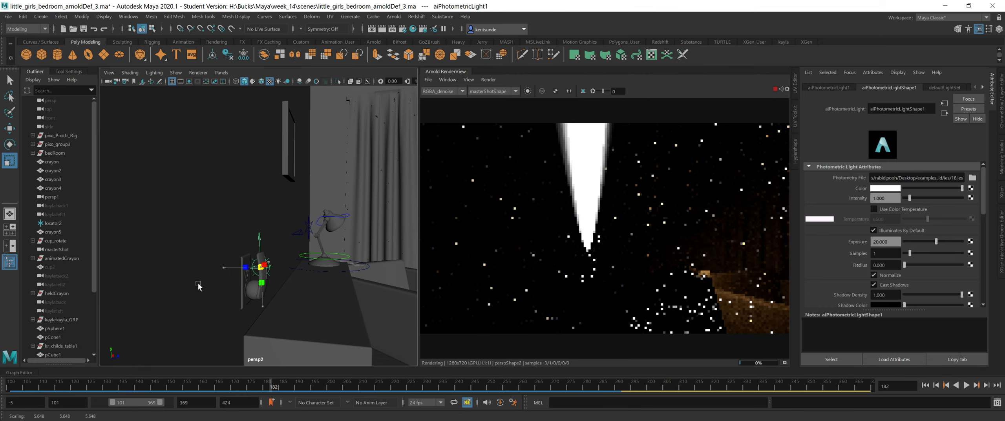
{"action": "key", "text": "w"}
{"action": "left_click_drag", "start_coordinate": [302, 269], "coordinate": [276, 265]}
{"action": "middle_click_drag", "start_coordinate": [277, 265], "coordinate": [253, 310], "text": "alt"}
{"action": "mouse_move", "coordinate": [294, 287]}
{"action": "right_mouse_down", "text": "alt"}
{"action": "mouse_move", "coordinate": [280, 286]}
{"action": "mouse_move", "coordinate": [287, 278]}
{"action": "right_mouse_up", "text": "alt"}
{"action": "middle_click_drag", "start_coordinate": [287, 278], "coordinate": [281, 249], "text": "alt"}
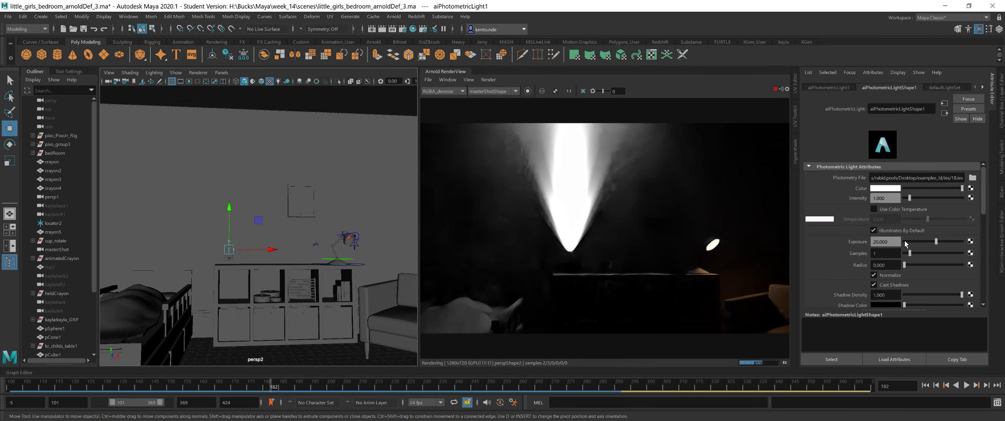
Step: Lower the photometric light's exposure to 13.274 and tint its color light blue
{"action": "left_click_drag", "start_coordinate": [935, 241], "coordinate": [928, 244]}
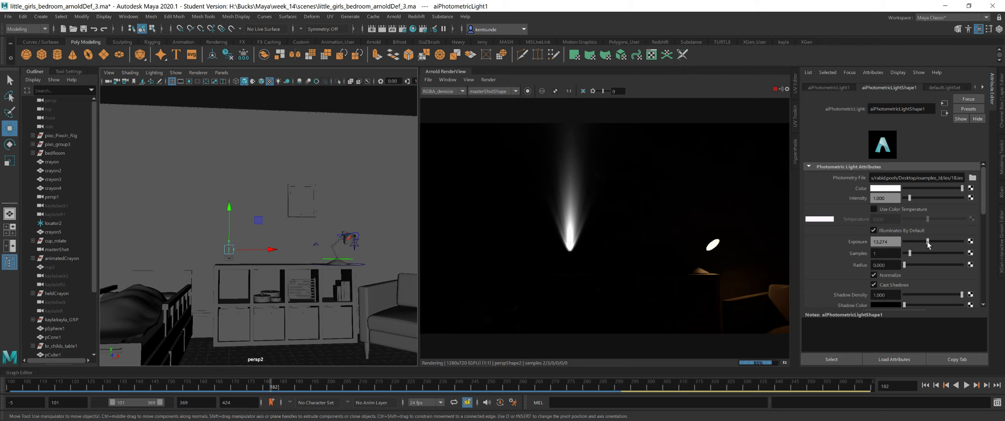
{"action": "left_click", "coordinate": [888, 188]}
{"action": "left_click_drag", "start_coordinate": [875, 209], "coordinate": [904, 223]}
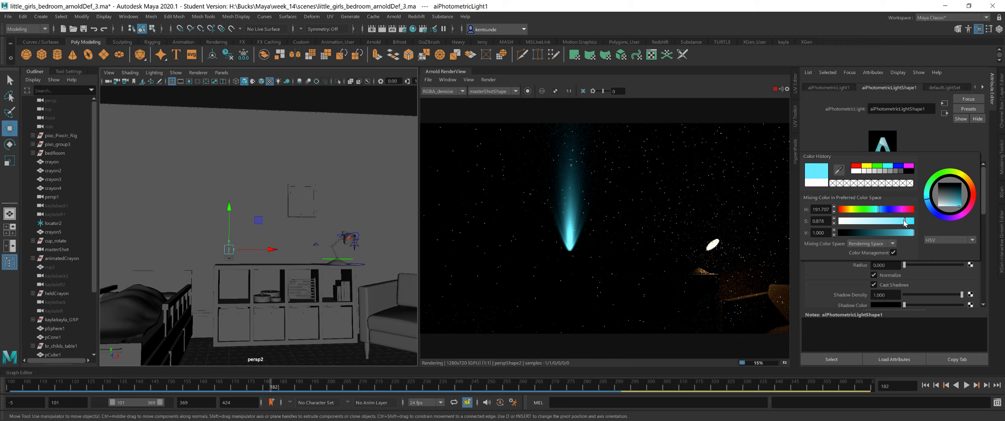
{"action": "left_click_drag", "start_coordinate": [879, 207], "coordinate": [881, 207]}
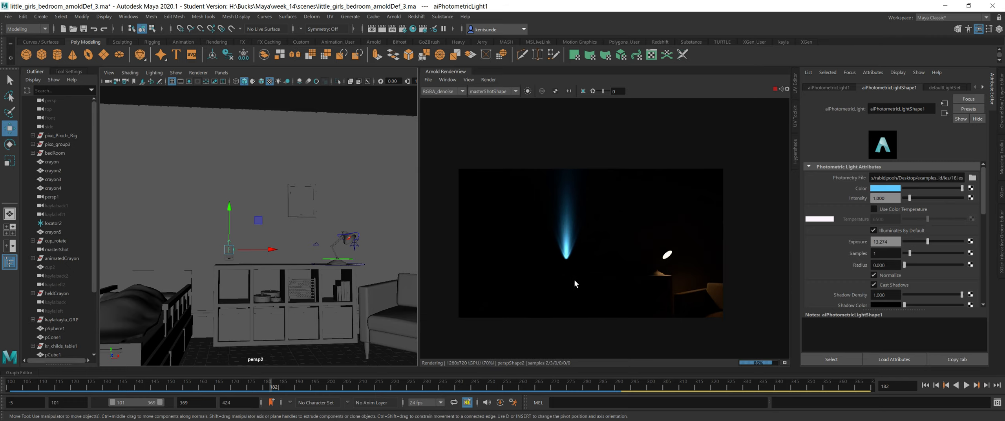
Step: Load 19.ies as the light's photometry file, with samples set to 3 and exposure lowered to 11.464
{"action": "left_click_drag", "start_coordinate": [244, 275], "coordinate": [278, 254], "text": "alt"}
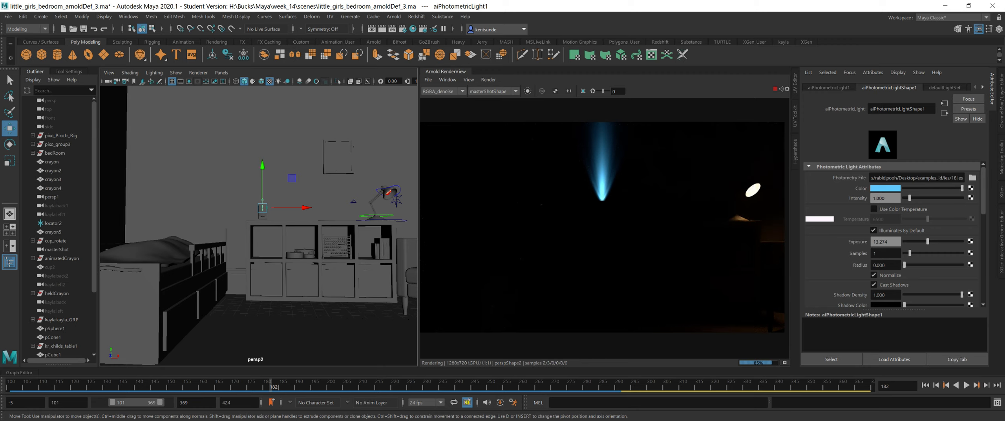
{"action": "left_click", "coordinate": [972, 177]}
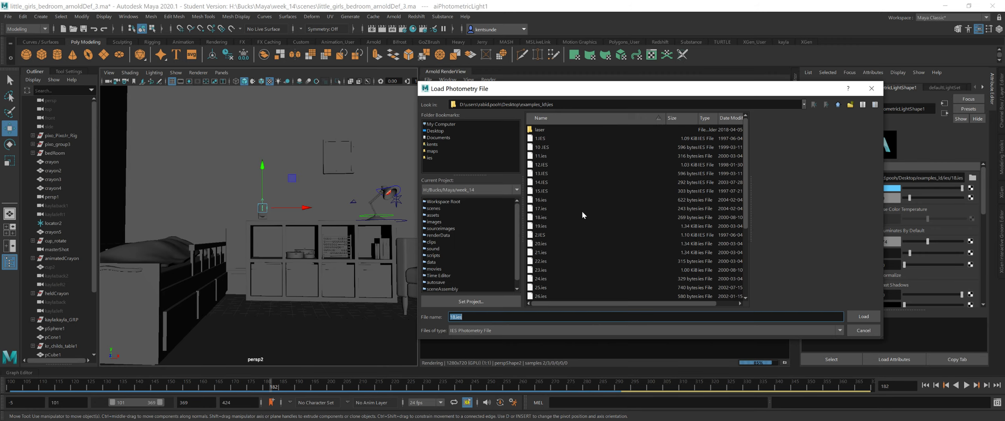
{"action": "left_click", "coordinate": [546, 227]}
{"action": "left_click", "coordinate": [863, 316]}
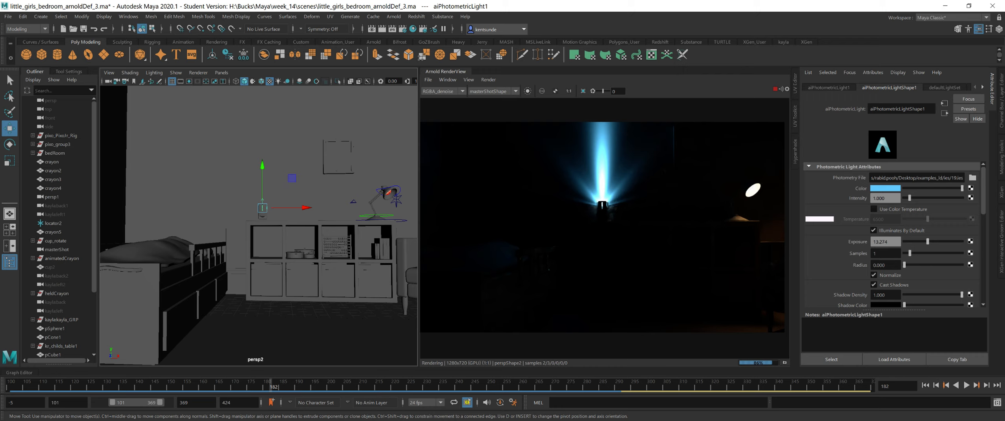
{"action": "left_click_drag", "start_coordinate": [909, 253], "coordinate": [922, 256]}
{"action": "left_click_drag", "start_coordinate": [928, 241], "coordinate": [925, 242]}
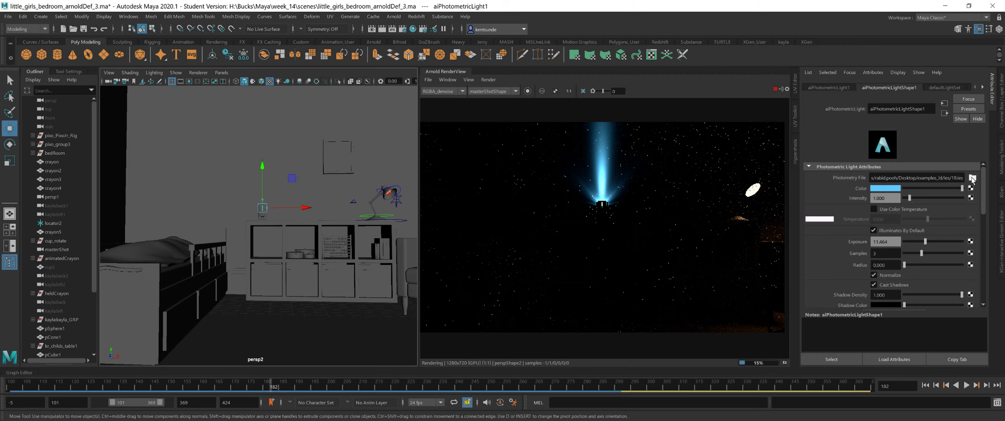
Step: Replace the light's photometry file with 20.ies
{"action": "left_click", "coordinate": [972, 177]}
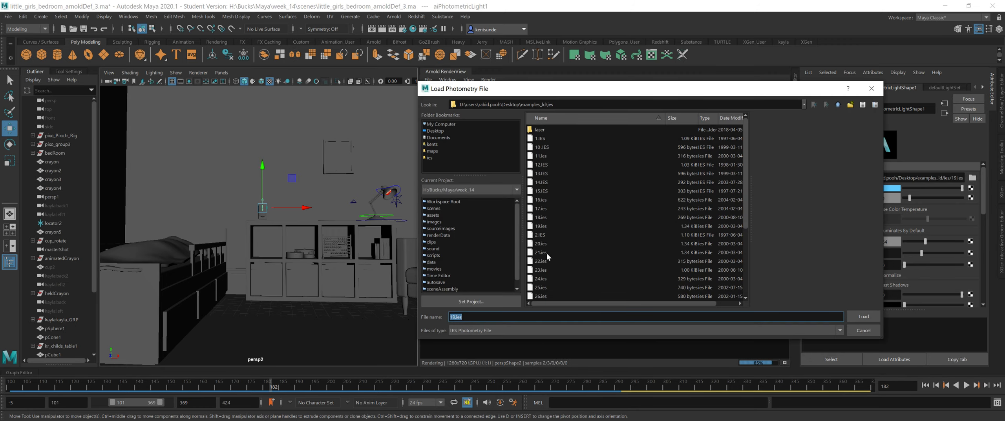
{"action": "left_click", "coordinate": [542, 243]}
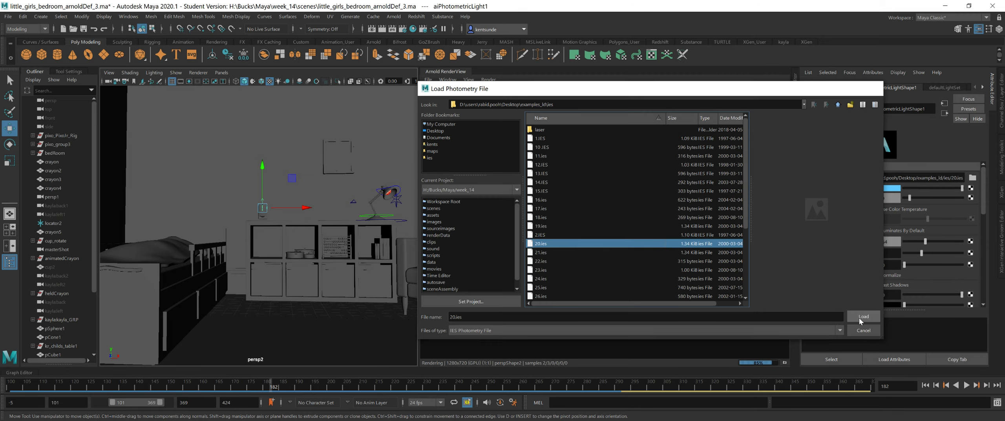
{"action": "left_click", "coordinate": [865, 317]}
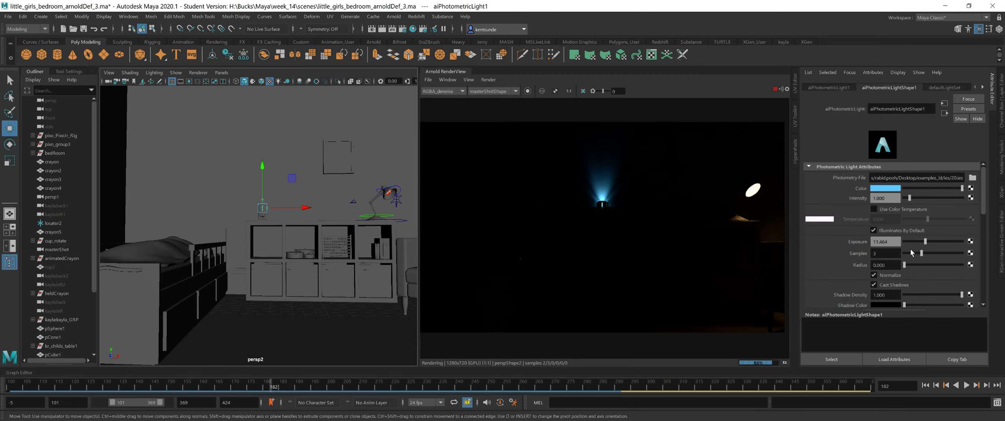
{"action": "left_click_drag", "start_coordinate": [240, 229], "coordinate": [263, 233], "text": "alt"}
{"action": "right_click_drag", "start_coordinate": [263, 233], "coordinate": [303, 230], "text": "alt"}
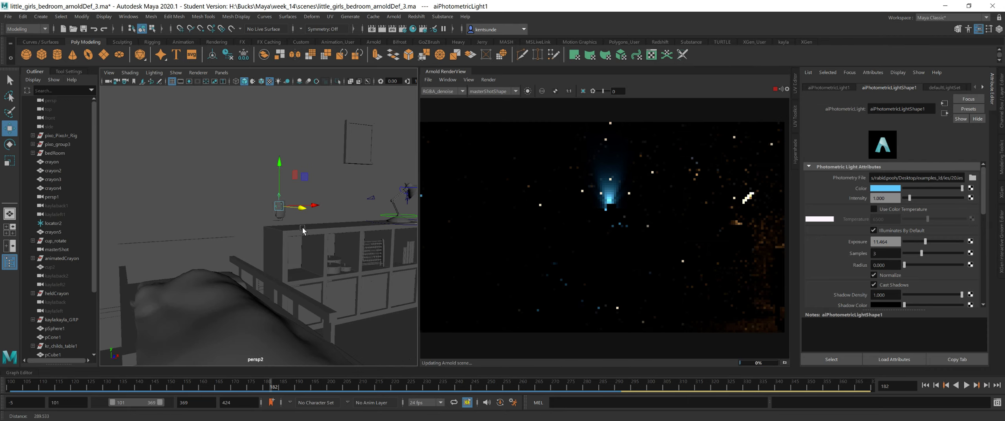
Step: Rotate the photometric light slightly about its X axis to adjust the tilt of its beam along the wall
{"action": "scroll", "coordinate": [302, 230], "scroll_direction": "up", "scroll_amount": 5}
{"action": "key", "text": "e"}
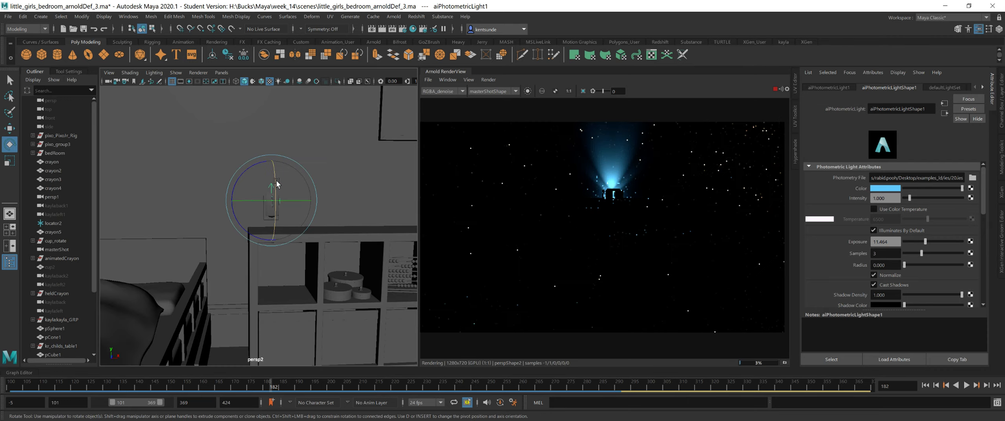
{"action": "left_click_drag", "start_coordinate": [276, 179], "coordinate": [325, 243]}
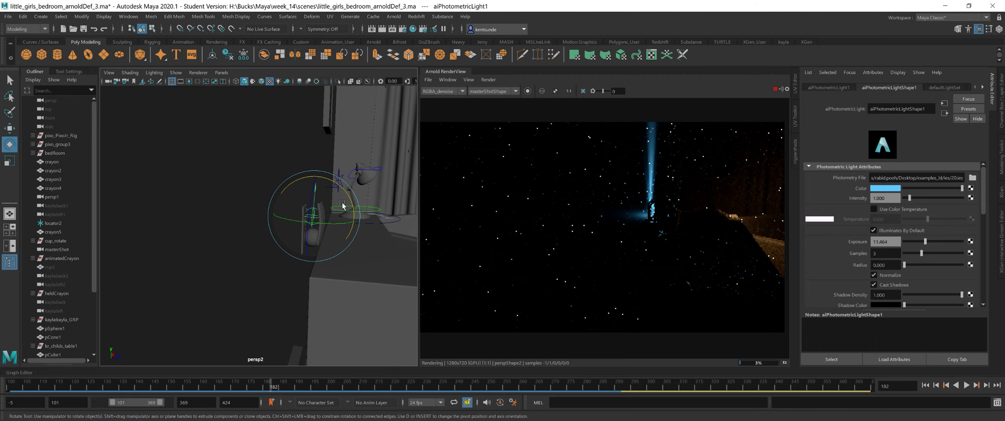
{"action": "left_click_drag", "start_coordinate": [345, 194], "coordinate": [254, 247]}
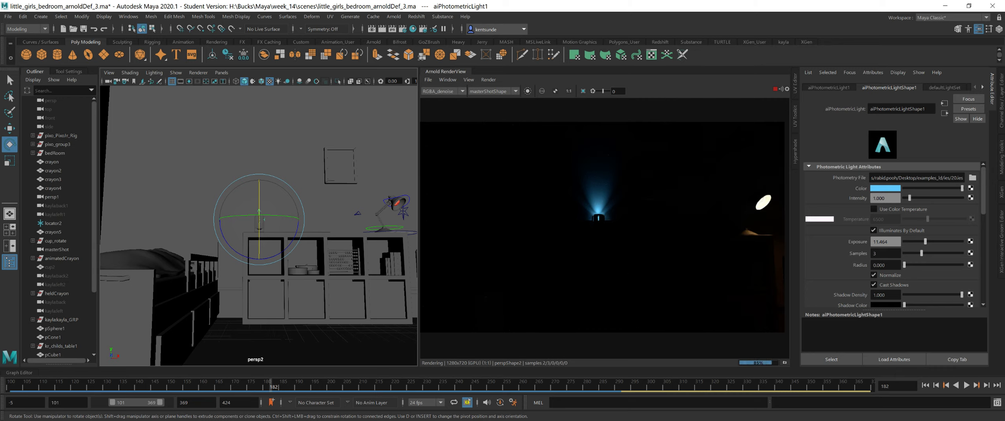
Step: Raise the photometric light's exposure to 12.634 and move the light slightly down towards the cabinet
{"action": "left_click_drag", "start_coordinate": [925, 241], "coordinate": [926, 241]}
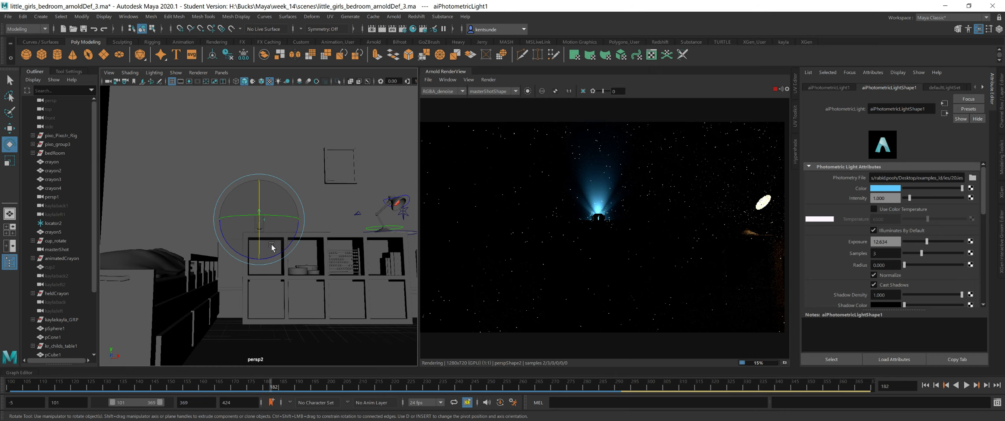
{"action": "key", "text": "w"}
{"action": "left_click", "coordinate": [258, 179]}
{"action": "left_click_drag", "start_coordinate": [257, 179], "coordinate": [258, 185]}
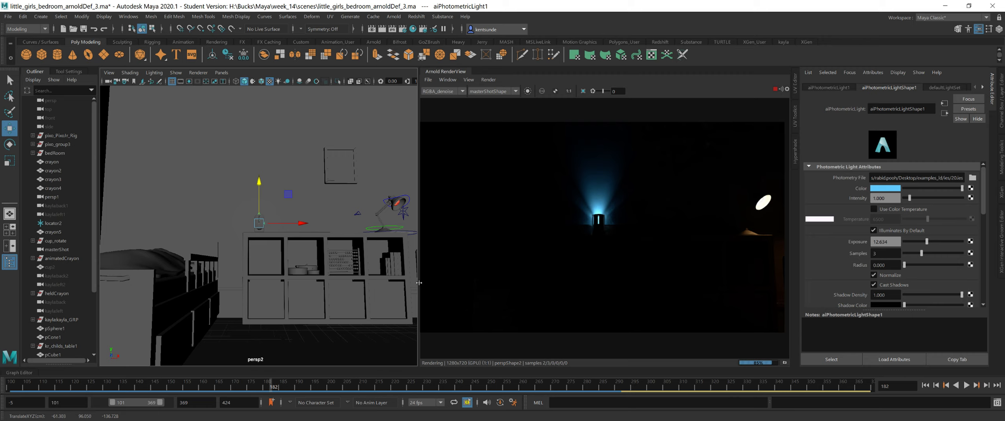
Step: Replace the light's photometry file with 23.ies
{"action": "left_click", "coordinate": [971, 179]}
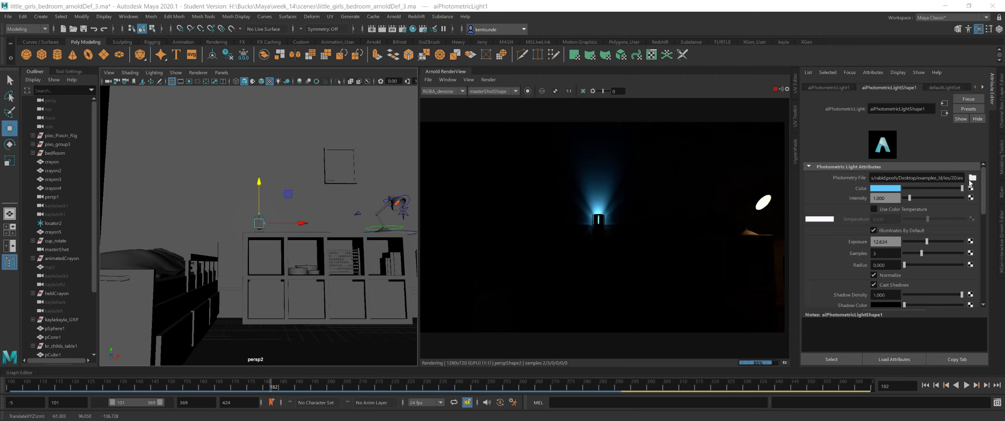
{"action": "left_click", "coordinate": [543, 270]}
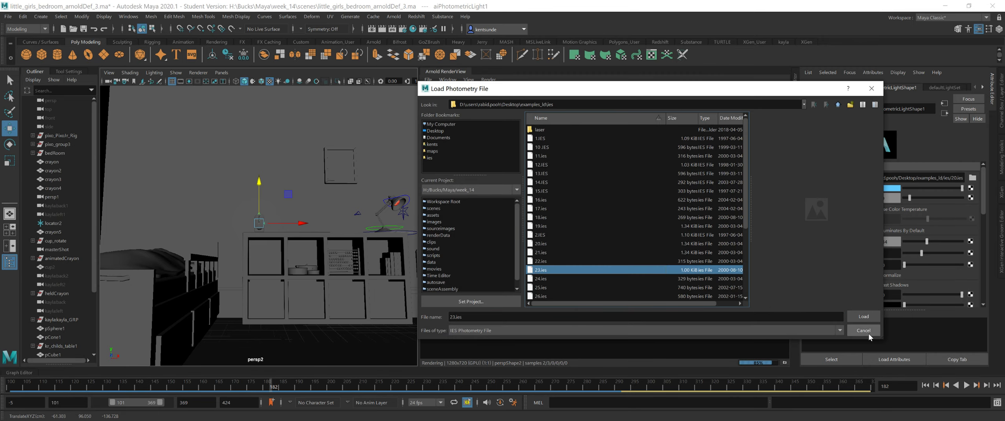
{"action": "left_click", "coordinate": [864, 317]}
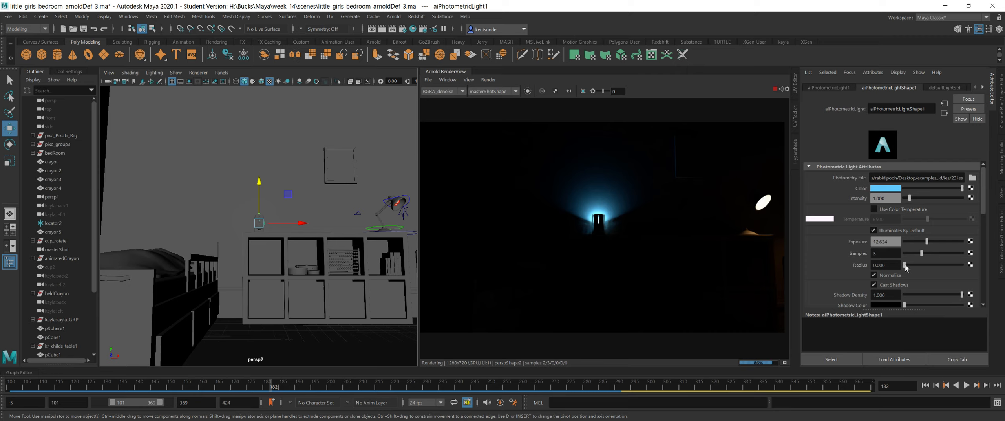
Step: Examine the light's spread around the small object up close and across the wall and ceiling from farther back
{"action": "left_click_drag", "start_coordinate": [907, 264], "coordinate": [889, 263]}
{"action": "scroll", "coordinate": [651, 227], "scroll_direction": "down", "scroll_amount": 2}
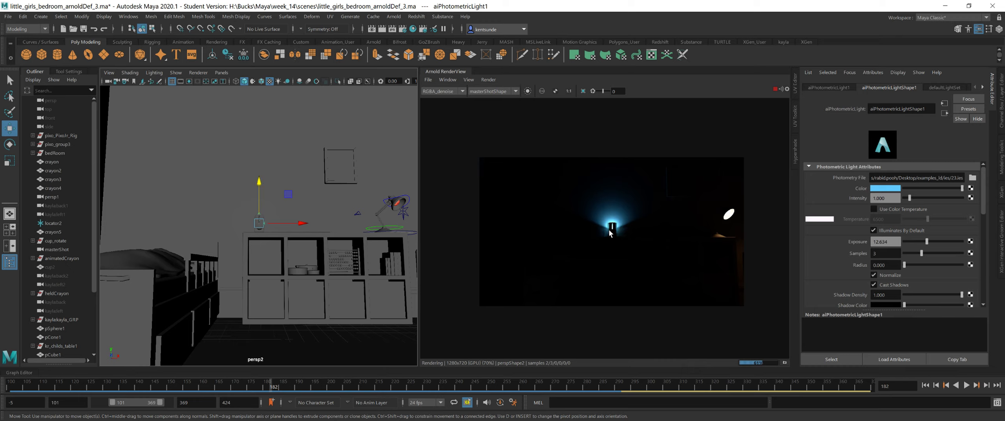
{"action": "left_click_drag", "start_coordinate": [262, 248], "coordinate": [269, 262], "text": "alt"}
{"action": "right_click_drag", "start_coordinate": [269, 263], "coordinate": [392, 292], "text": "alt"}
{"action": "middle_click_drag", "start_coordinate": [359, 280], "coordinate": [346, 252], "text": "alt"}
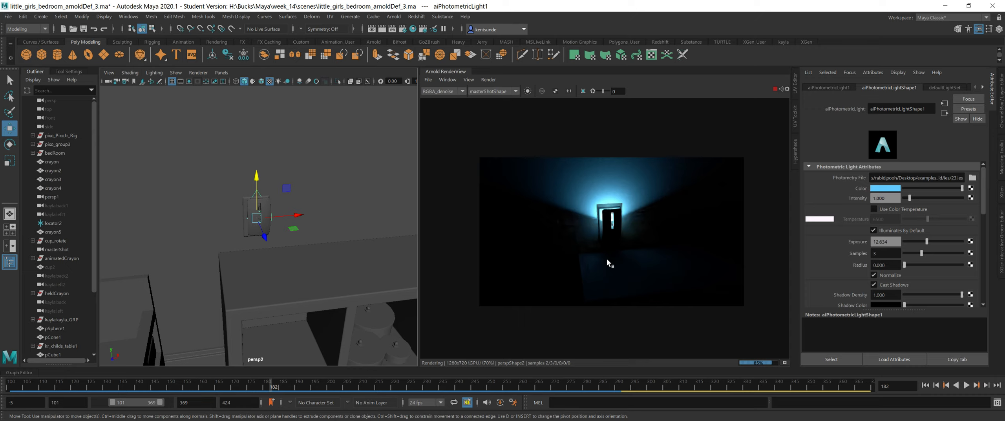
{"action": "left_click_drag", "start_coordinate": [320, 243], "coordinate": [312, 229], "text": "alt"}
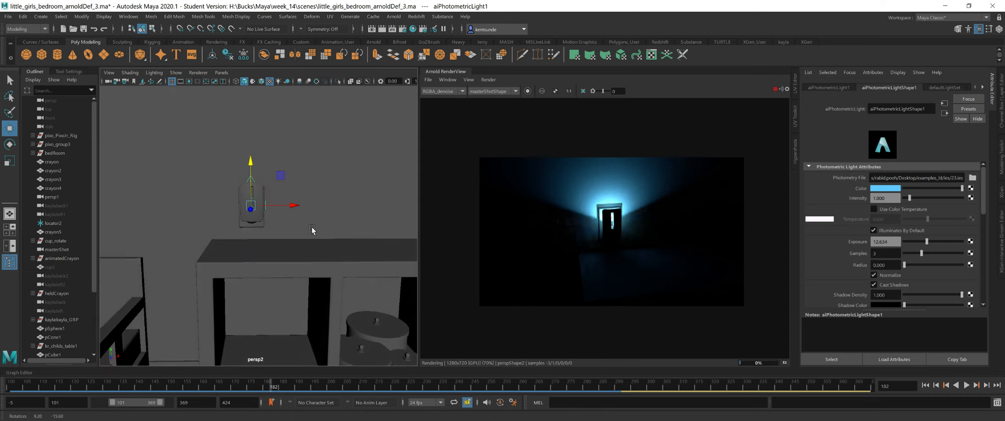
{"action": "right_click_drag", "start_coordinate": [311, 229], "coordinate": [204, 221], "text": "alt"}
{"action": "middle_click_drag", "start_coordinate": [267, 216], "coordinate": [270, 242], "text": "alt"}
{"action": "left_click_drag", "start_coordinate": [303, 245], "coordinate": [309, 246], "text": "alt"}
{"action": "right_click_drag", "start_coordinate": [309, 246], "coordinate": [200, 248], "text": "alt"}
{"action": "middle_click_drag", "start_coordinate": [280, 241], "coordinate": [271, 272], "text": "alt"}
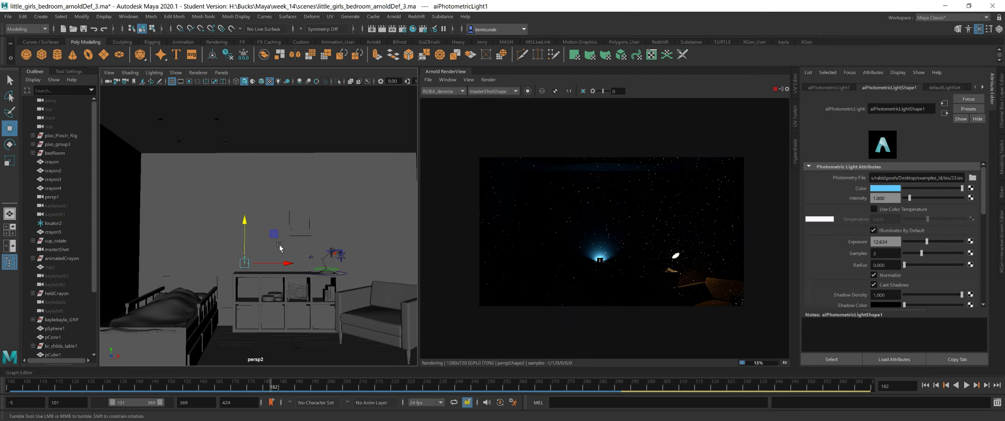
{"action": "left_click_drag", "start_coordinate": [280, 247], "coordinate": [293, 244], "text": "alt"}
{"action": "middle_click_drag", "start_coordinate": [292, 239], "coordinate": [297, 262], "text": "alt"}
{"action": "mouse_move", "coordinate": [297, 262]}
{"action": "right_mouse_down", "text": "alt"}
{"action": "mouse_move", "coordinate": [277, 260]}
{"action": "mouse_move", "coordinate": [311, 260]}
{"action": "right_mouse_up", "text": "alt"}
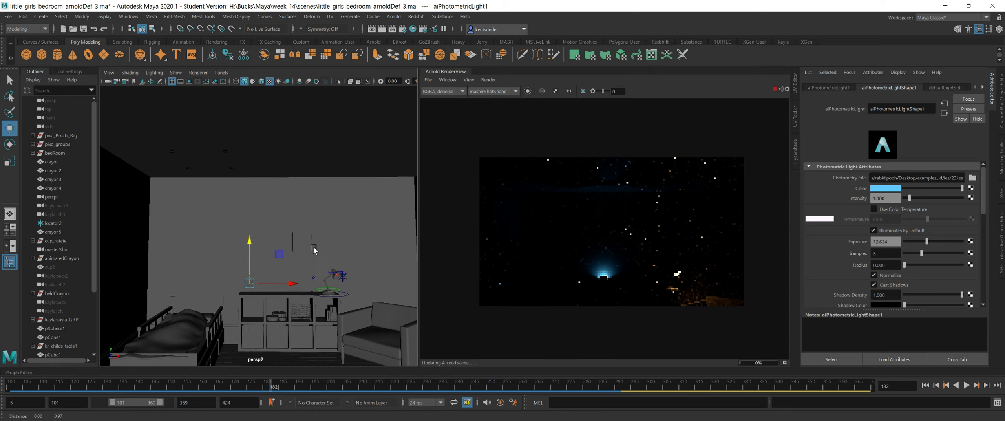
{"action": "left_click_drag", "start_coordinate": [312, 245], "coordinate": [311, 241], "text": "alt"}
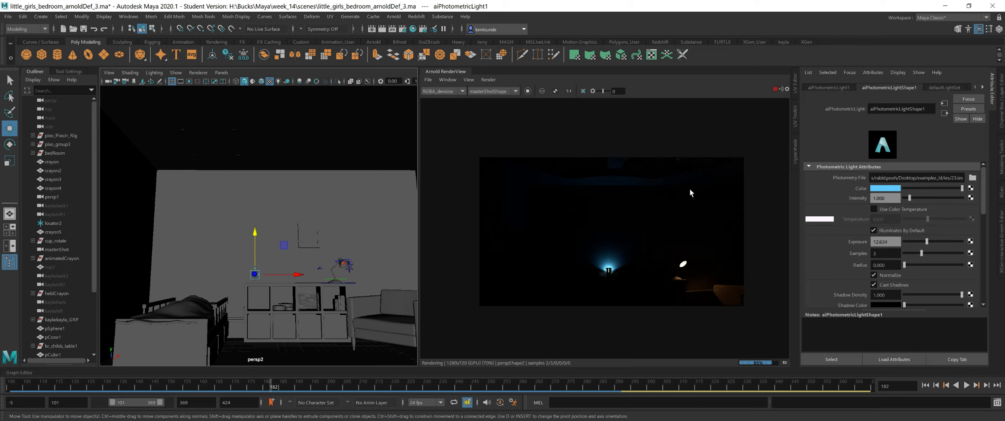
Step: Widen the Arnold RenderView, center the image, and store a snapshot of the current render
{"action": "scroll", "coordinate": [648, 196], "scroll_direction": "up", "scroll_amount": 1}
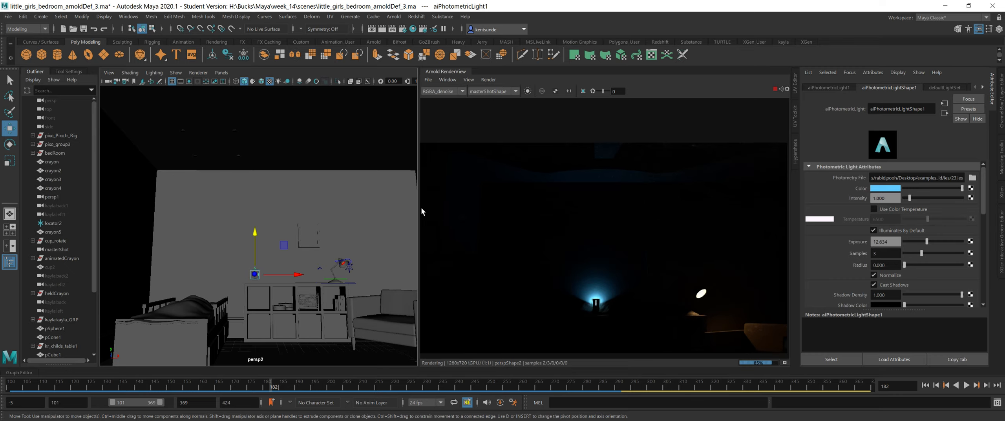
{"action": "left_click_drag", "start_coordinate": [418, 208], "coordinate": [339, 208]}
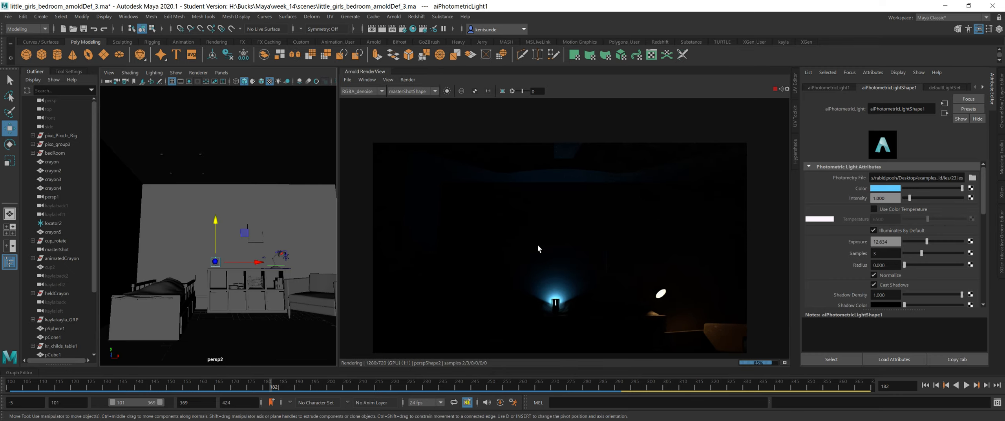
{"action": "middle_click_drag", "start_coordinate": [551, 259], "coordinate": [549, 240]}
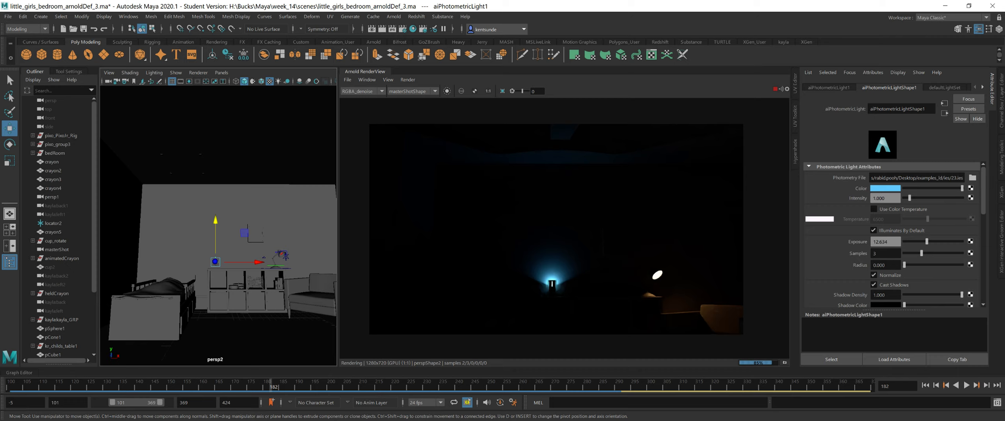
{"action": "left_click", "coordinate": [881, 241]}
{"action": "left_click", "coordinate": [885, 265]}
{"action": "left_click", "coordinate": [785, 363]}
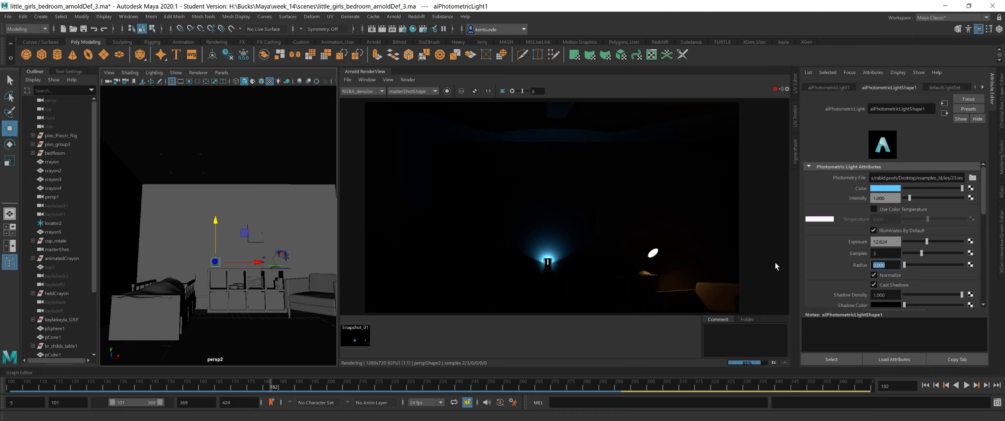
Step: Try a radius of 3 on the photometric light, and settle on a radius of 1
{"action": "type", "text": "3"}
{"action": "key", "text": "Return"}
{"action": "type", "text": "1"}
{"action": "key", "text": "Tab"}
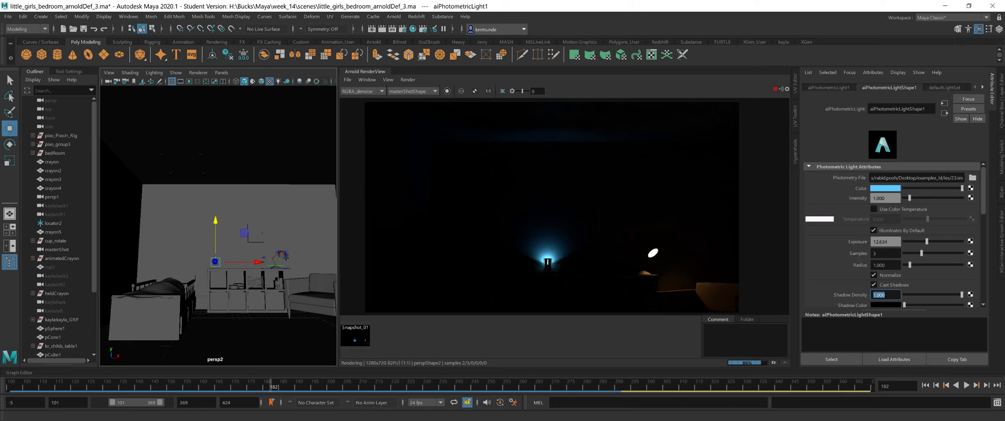
Step: Change the file name in the light's photometry path to 24.ies
{"action": "left_click", "coordinate": [953, 177]}
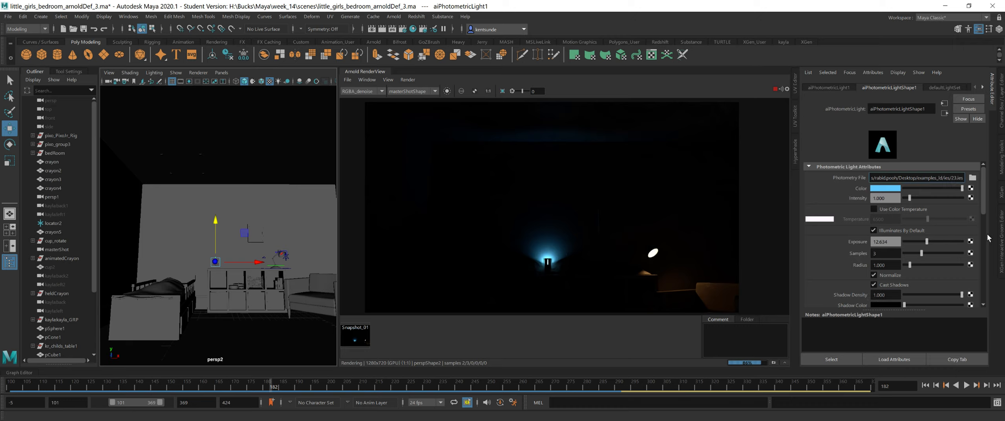
{"action": "key", "text": "Delete"}
{"action": "key", "text": "Return"}
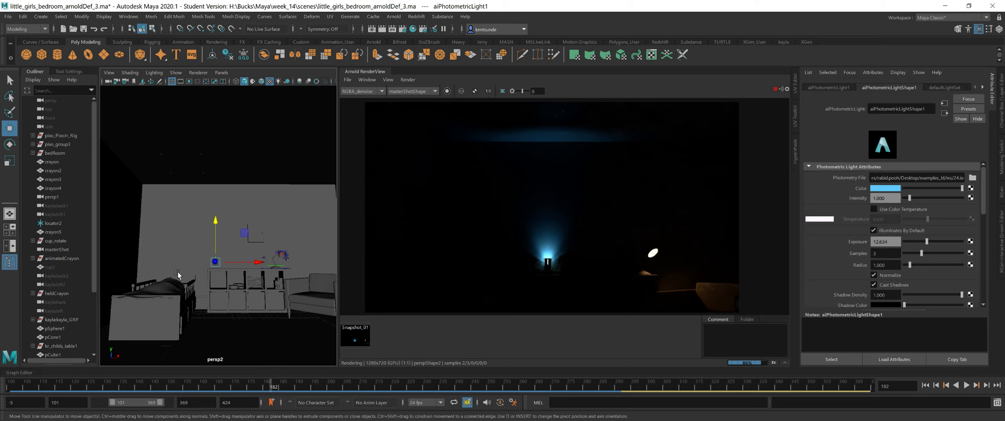
Step: Raise the photometric light slightly to about 96.8 in Y and reframe the cabinet wall with the bed and chair
{"action": "right_click_drag", "start_coordinate": [178, 271], "coordinate": [235, 267], "text": "alt"}
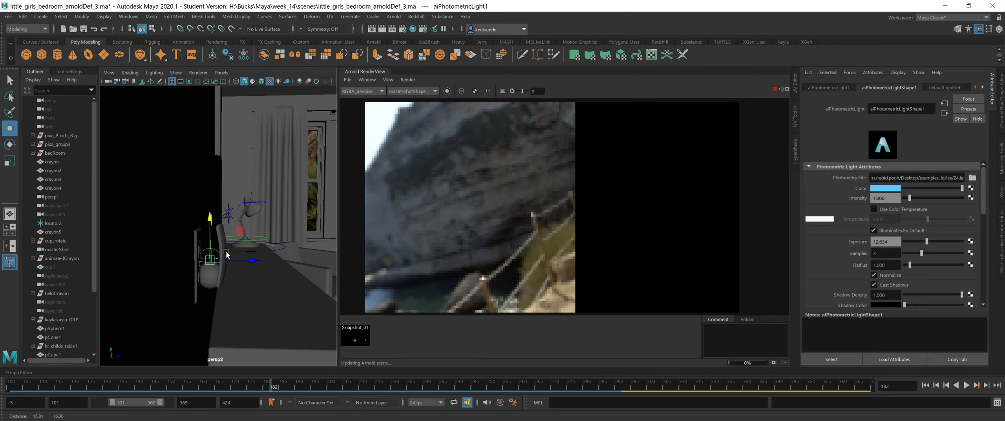
{"action": "left_click_drag", "start_coordinate": [210, 226], "coordinate": [209, 221]}
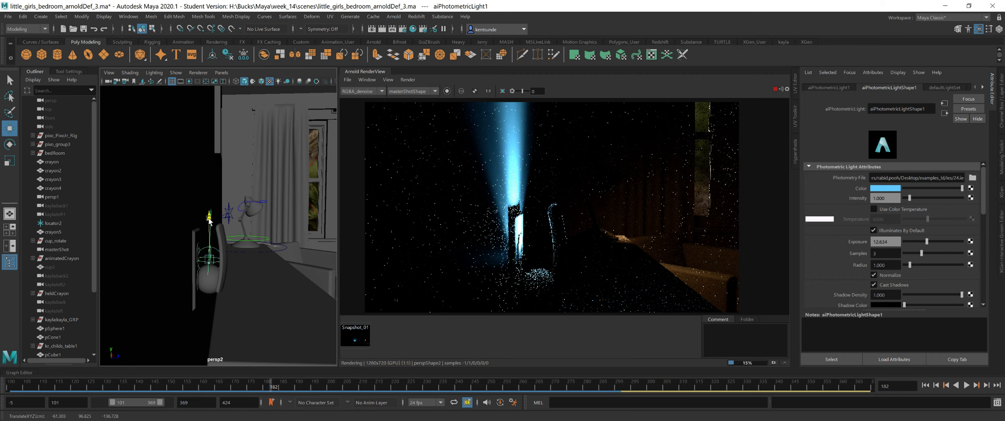
{"action": "left_click_drag", "start_coordinate": [251, 261], "coordinate": [221, 275]}
{"action": "right_click_drag", "start_coordinate": [221, 275], "coordinate": [186, 284], "text": "alt"}
{"action": "middle_click_drag", "start_coordinate": [232, 274], "coordinate": [220, 280], "text": "alt"}
{"action": "right_click_drag", "start_coordinate": [220, 280], "coordinate": [297, 267], "text": "alt"}
{"action": "left_click_drag", "start_coordinate": [214, 280], "coordinate": [220, 284], "text": "alt"}
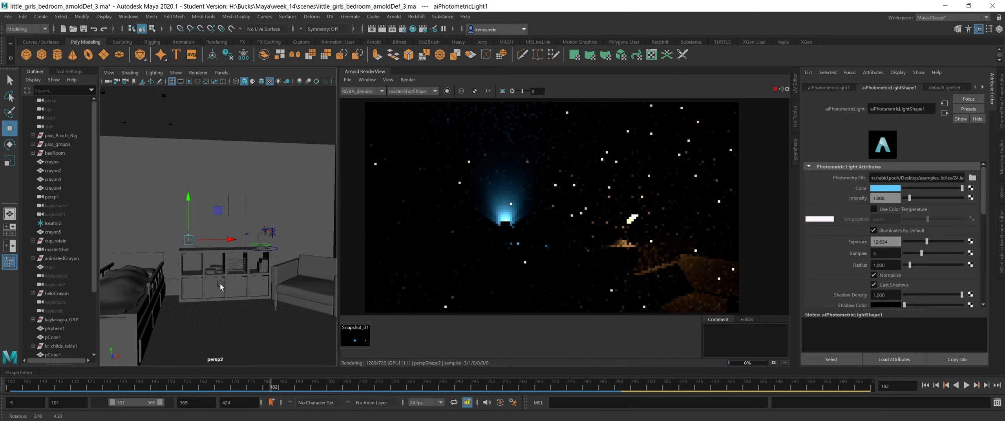
{"action": "right_click_drag", "start_coordinate": [235, 281], "coordinate": [241, 267], "text": "alt"}
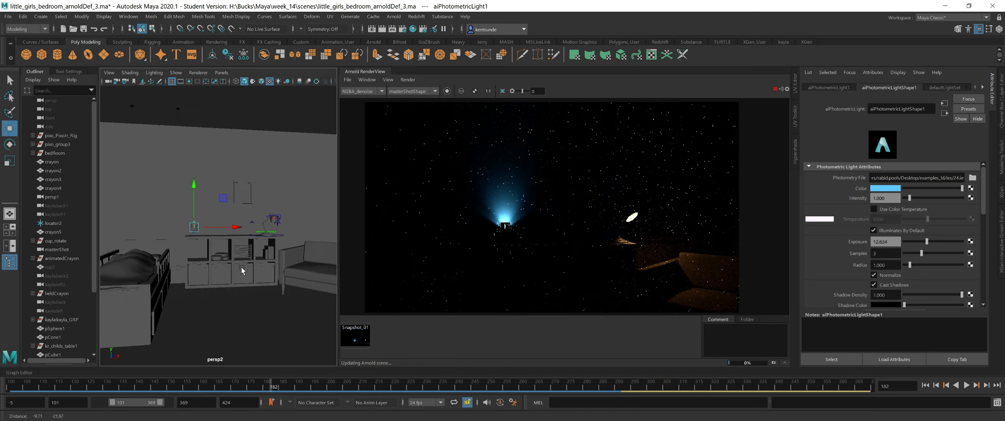
{"action": "middle_click_drag", "start_coordinate": [241, 267], "coordinate": [238, 258], "text": "alt"}
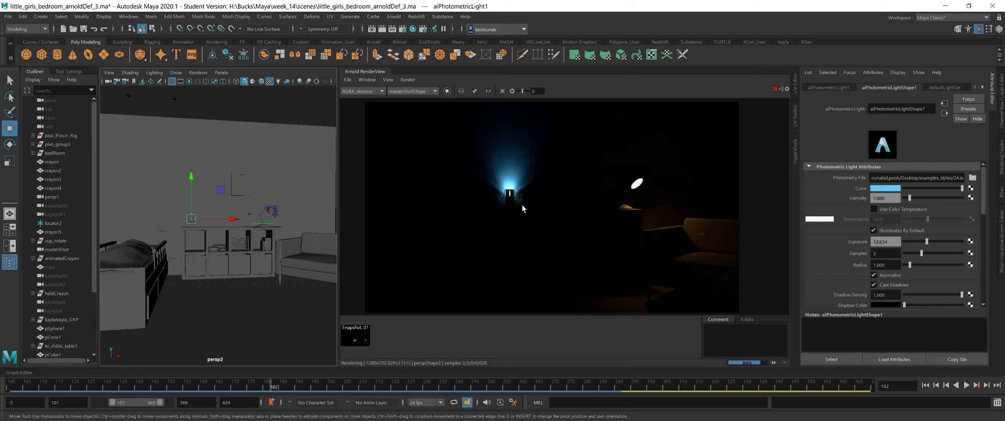
Step: Set the photometric light's indirect visibility contribution to 5
{"action": "scroll", "coordinate": [872, 302], "scroll_direction": "down", "scroll_amount": 10}
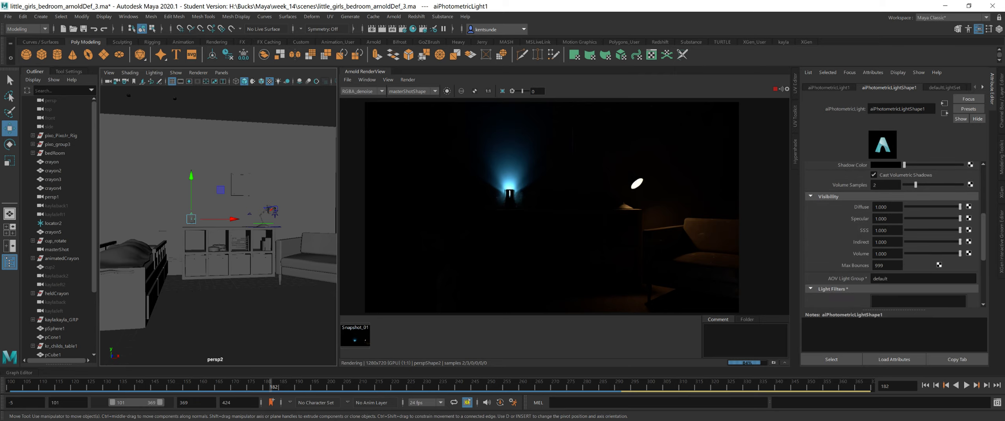
{"action": "left_click_drag", "start_coordinate": [892, 242], "coordinate": [777, 234]}
{"action": "type", "text": "5"}
{"action": "key", "text": "Return"}
Step: Increase the photometric light's samples to 5
{"action": "scroll", "coordinate": [899, 214], "scroll_direction": "up", "scroll_amount": 3}
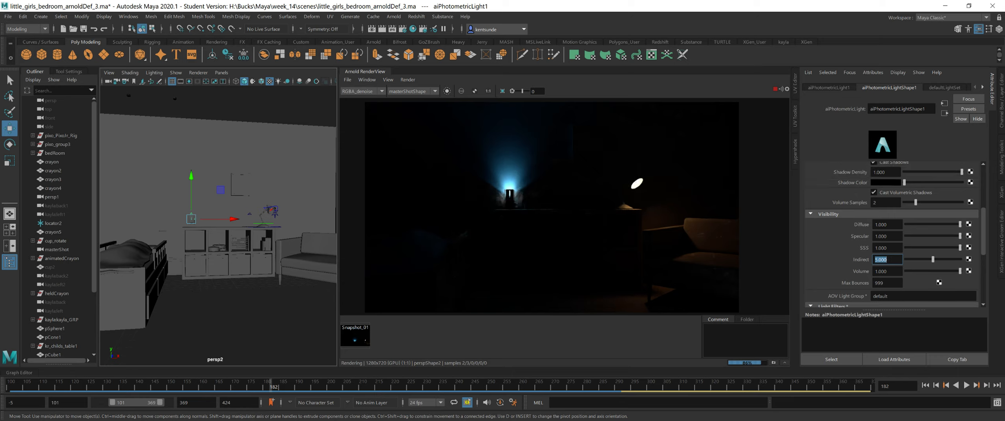
{"action": "scroll", "coordinate": [886, 210], "scroll_direction": "up", "scroll_amount": 1}
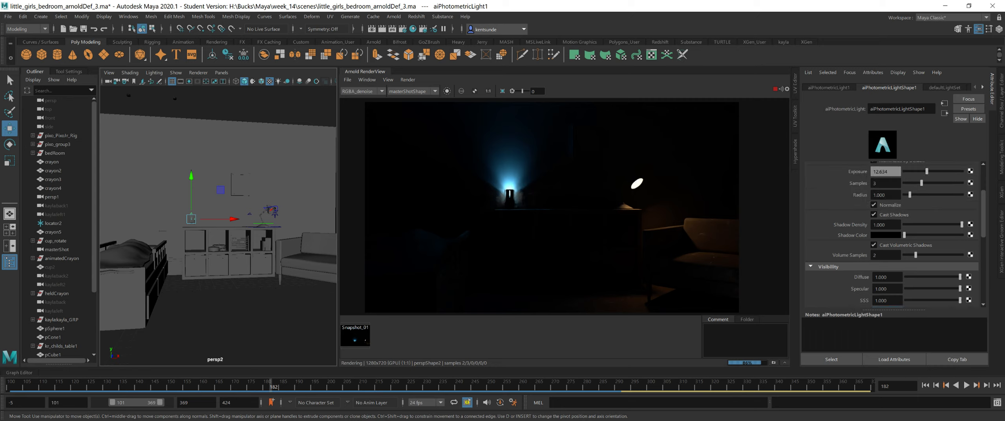
{"action": "left_click_drag", "start_coordinate": [883, 183], "coordinate": [761, 188]}
{"action": "type", "text": "5"}
{"action": "key", "text": "Return"}
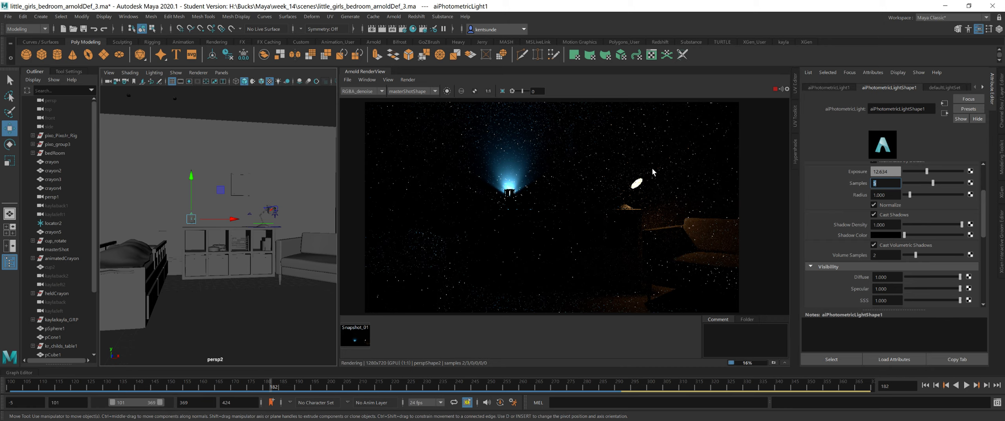
Step: Switch the render view from the denoised output to Beauty and clear the object selection
{"action": "left_click", "coordinate": [355, 91]}
{"action": "left_click", "coordinate": [356, 100]}
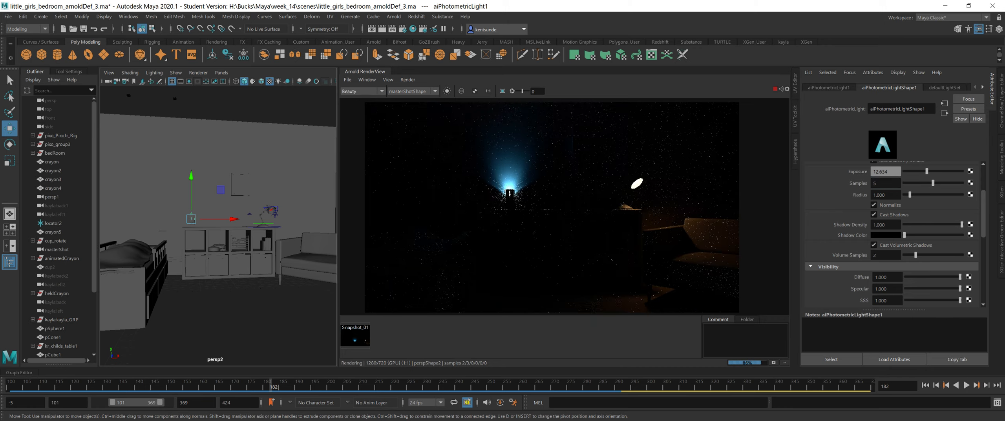
{"action": "left_click", "coordinate": [749, 123]}
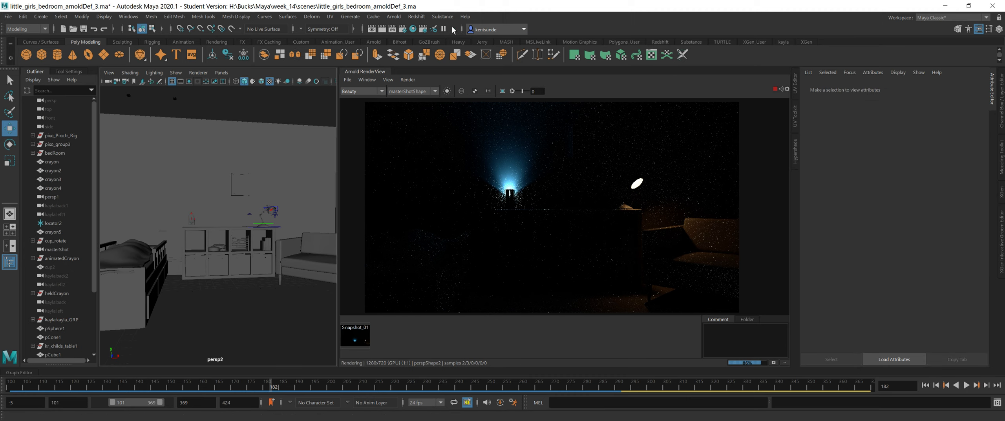
Step: Open the Light Editor and isolate aiPhotometricLightShape1
{"action": "left_click", "coordinate": [434, 29]}
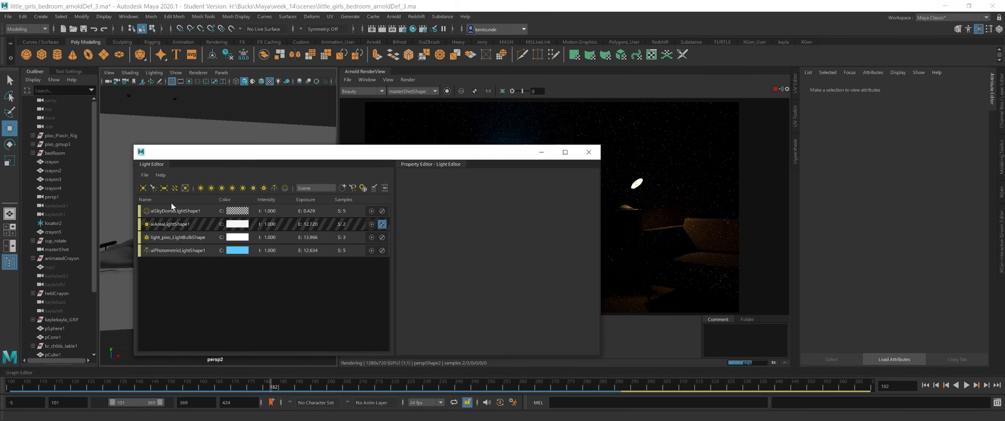
{"action": "left_click", "coordinate": [371, 253]}
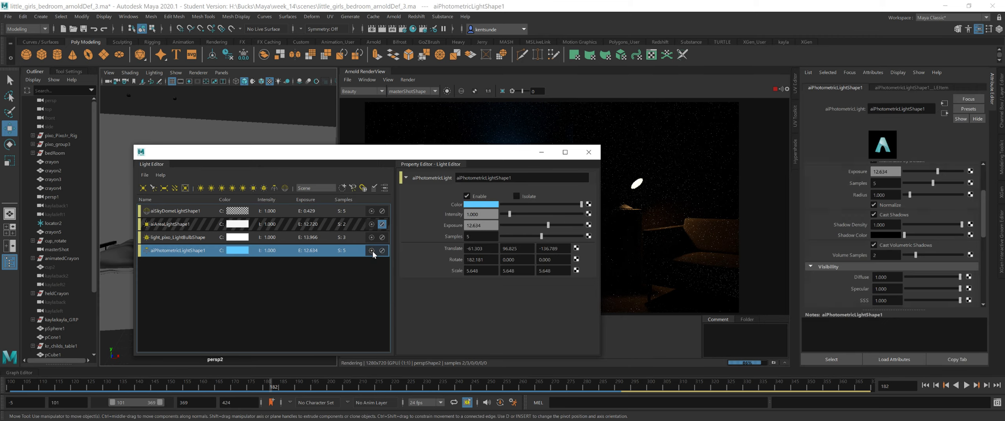
{"action": "left_click", "coordinate": [371, 251]}
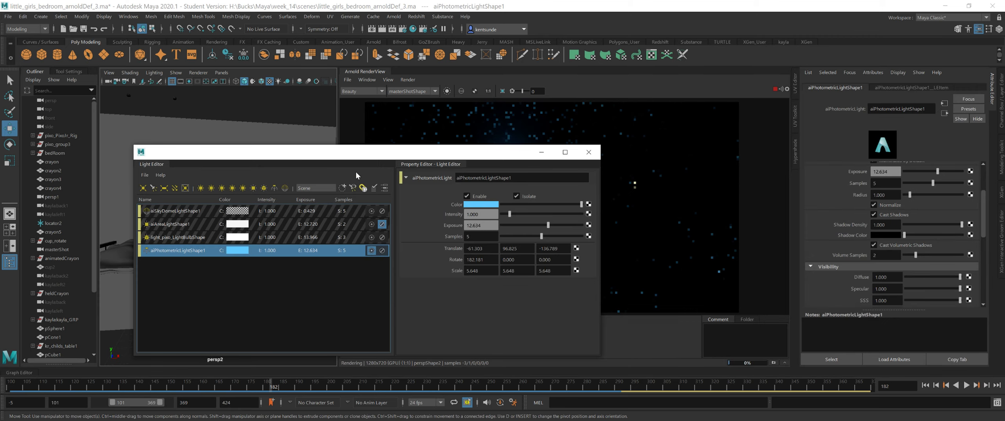
Step: Set the photometric light's samples to 8 and switch the render view to the RGBA_denoise output
{"action": "left_click_drag", "start_coordinate": [347, 153], "coordinate": [1004, 193]}
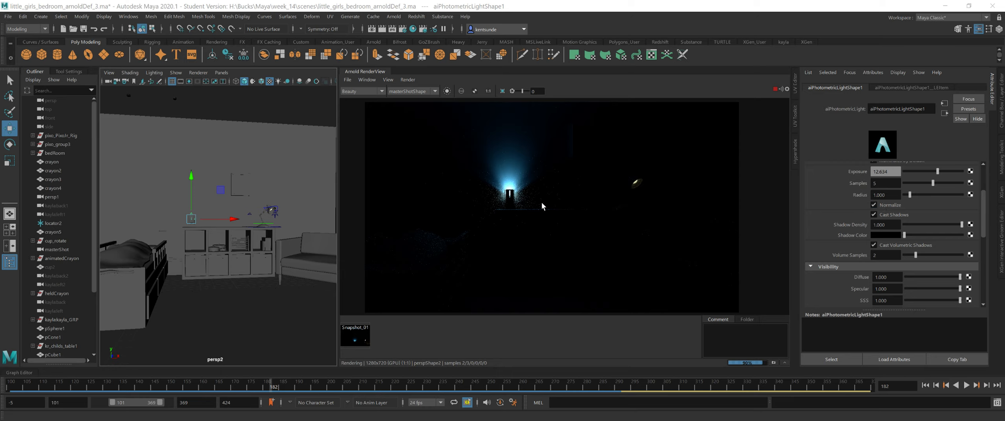
{"action": "left_click", "coordinate": [876, 183]}
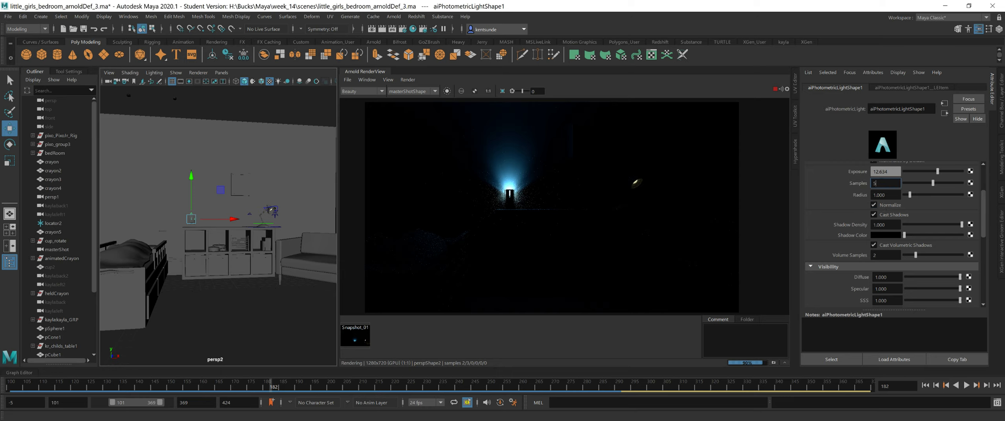
{"action": "type", "text": "8"}
{"action": "key", "text": "Return"}
{"action": "left_click", "coordinate": [358, 93]}
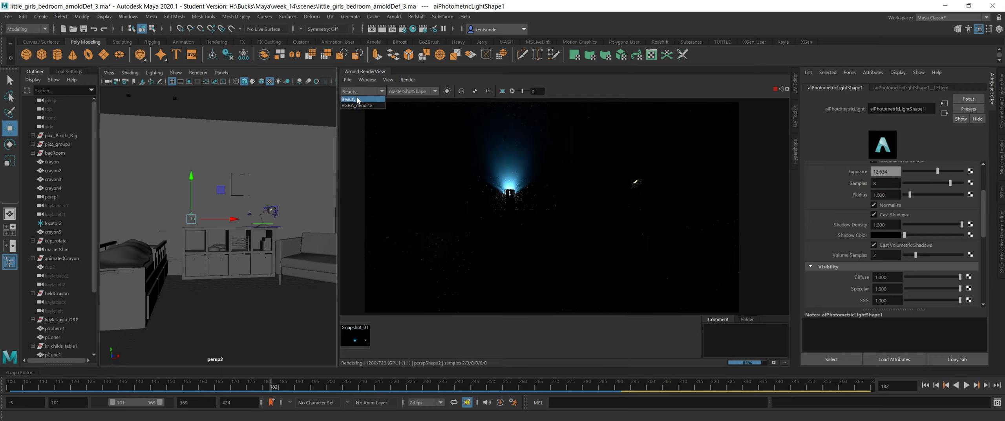
{"action": "left_click", "coordinate": [360, 103]}
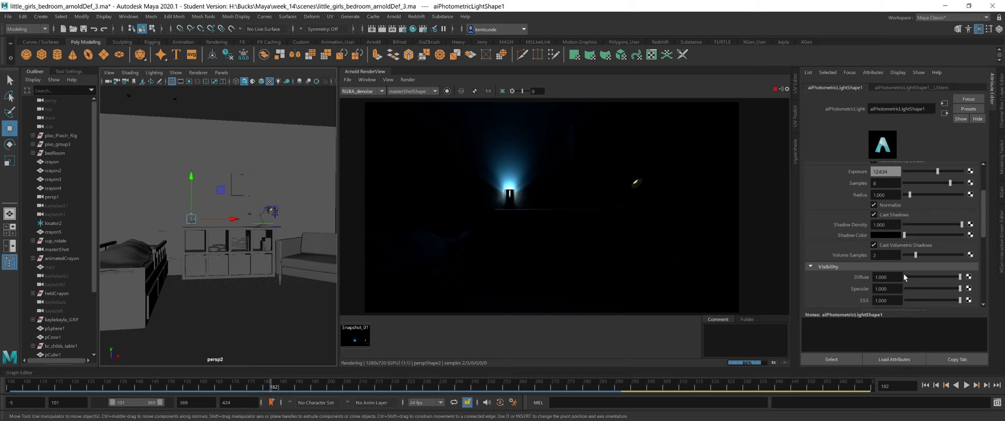
Step: Set the photometric light's indirect visibility contribution to 1
{"action": "scroll", "coordinate": [895, 231], "scroll_direction": "down", "scroll_amount": 3}
{"action": "double_click", "coordinate": [886, 259]}
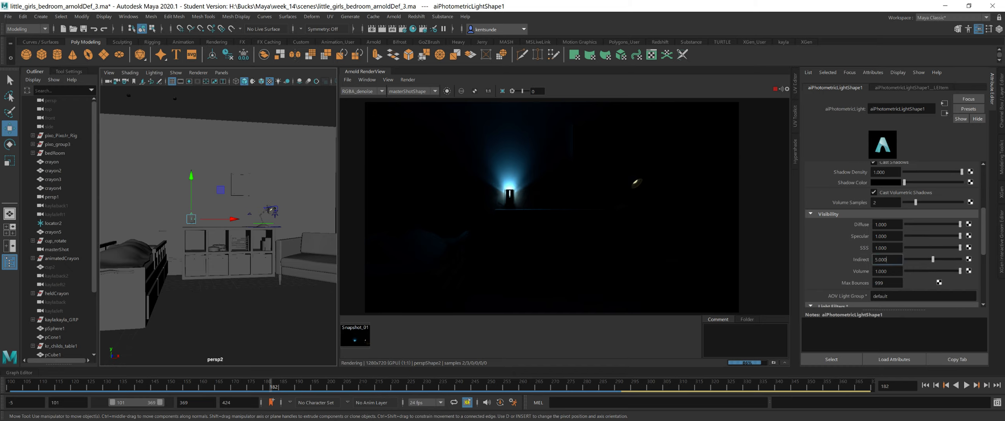
{"action": "type", "text": "1"}
{"action": "key", "text": "Tab"}
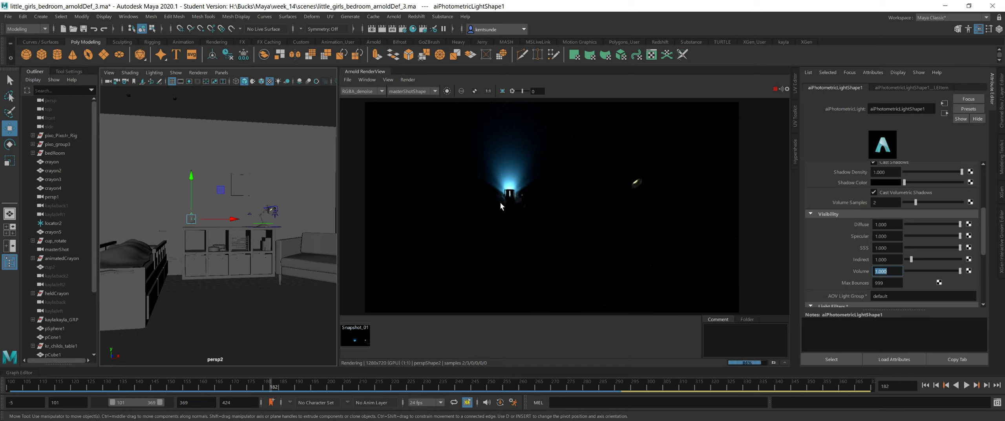
Step: Create an Arnold area light and raise it about 124 units, above the shelf
{"action": "left_click", "coordinate": [394, 18]}
{"action": "mouse_move", "coordinate": [436, 62]}
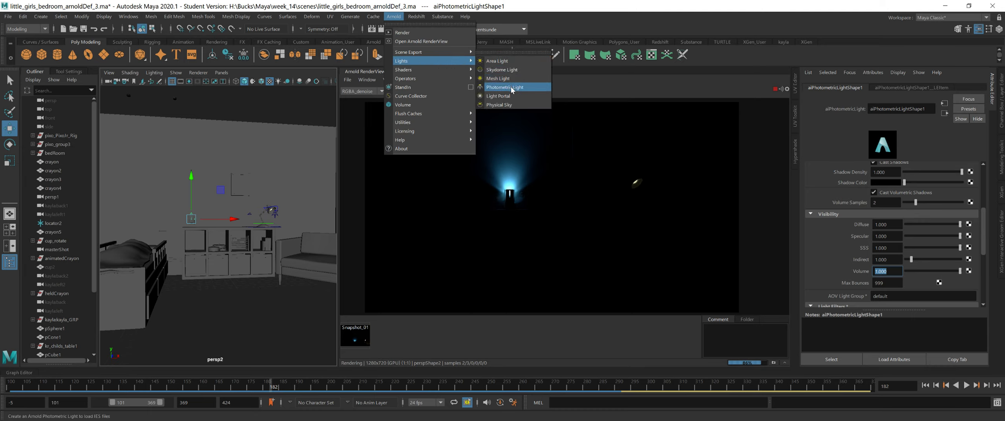
{"action": "left_click", "coordinate": [506, 62]}
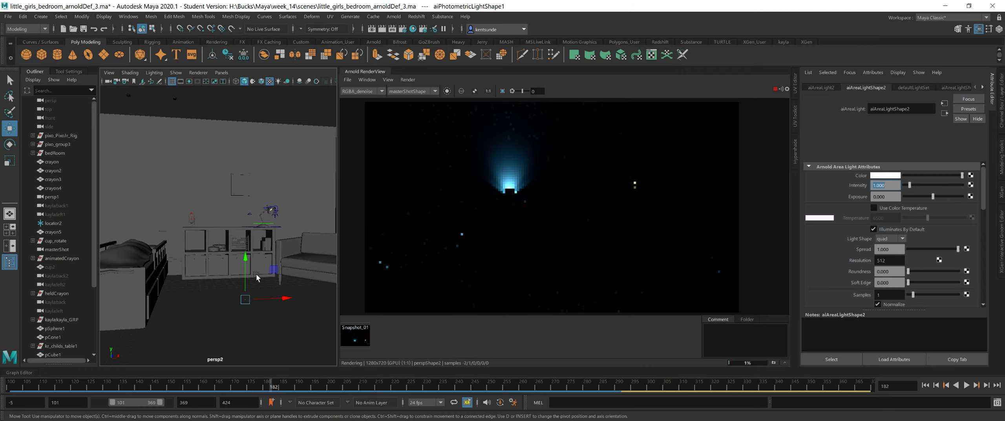
{"action": "left_click_drag", "start_coordinate": [246, 258], "coordinate": [250, 152]}
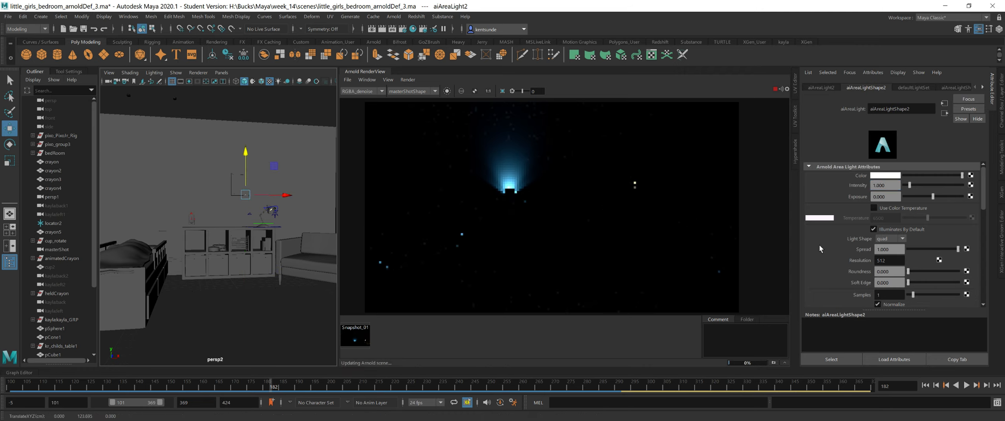
Step: Give the area light the light blue from the color history and set its exposure to 20
{"action": "left_click", "coordinate": [888, 177]}
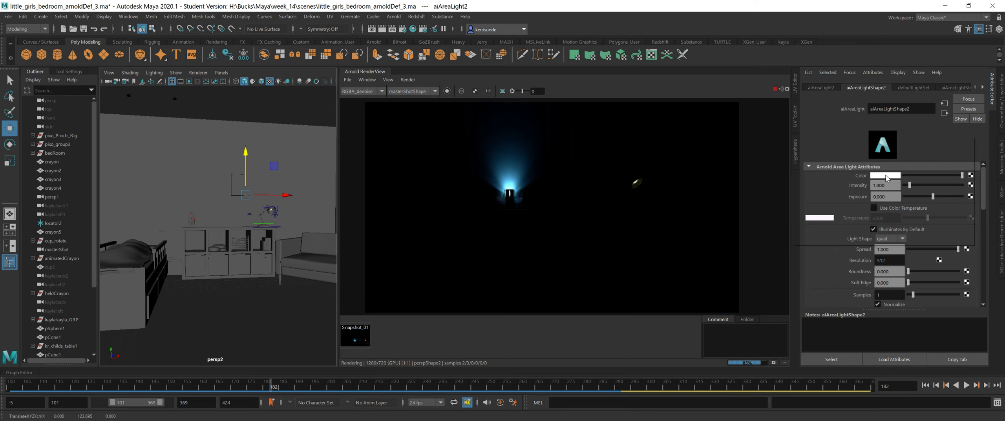
{"action": "left_click", "coordinate": [885, 178]}
{"action": "left_click", "coordinate": [833, 168]}
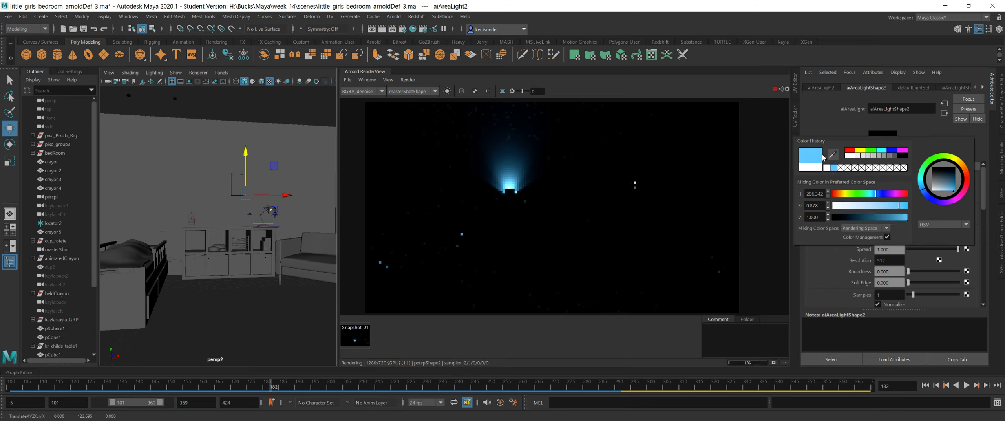
{"action": "double_click", "coordinate": [884, 196]}
{"action": "type", "text": "20"}
{"action": "key", "text": "Return"}
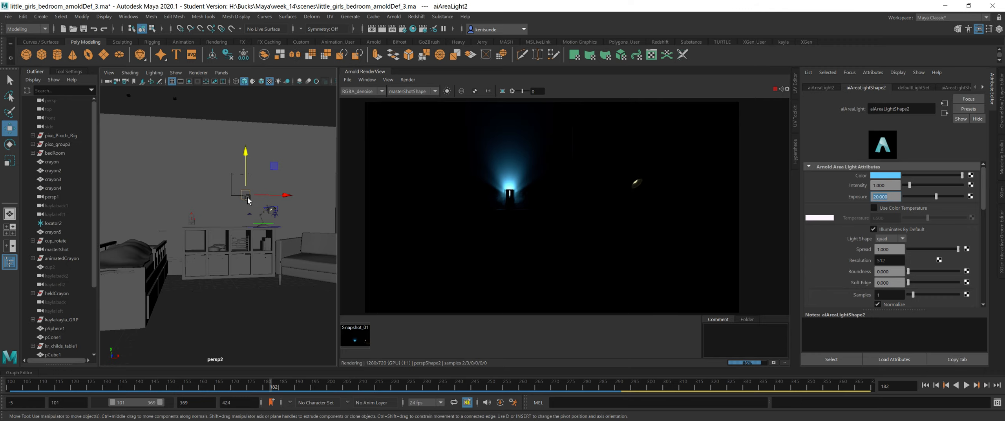
Step: Scale the area light up uniformly to about 13 and lower its exposure to 11.904
{"action": "key", "text": "r"}
{"action": "left_click_drag", "start_coordinate": [245, 194], "coordinate": [308, 191]}
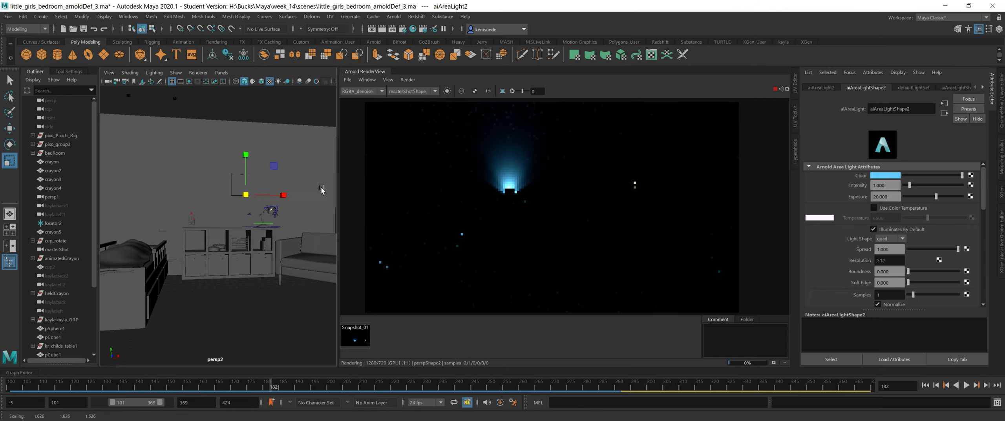
{"action": "mouse_move", "coordinate": [1004, 157]}
{"action": "left_mouse_down"}
{"action": "mouse_move", "coordinate": [644, 146]}
{"action": "mouse_move", "coordinate": [616, 127]}
{"action": "mouse_move", "coordinate": [1004, 149]}
{"action": "left_mouse_up"}
{"action": "left_click", "coordinate": [653, 226]}
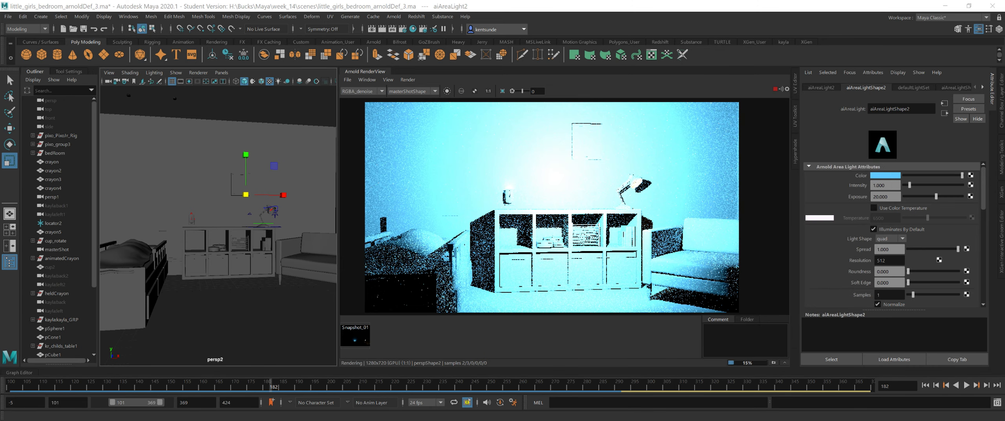
{"action": "left_click_drag", "start_coordinate": [245, 214], "coordinate": [263, 220], "text": "alt"}
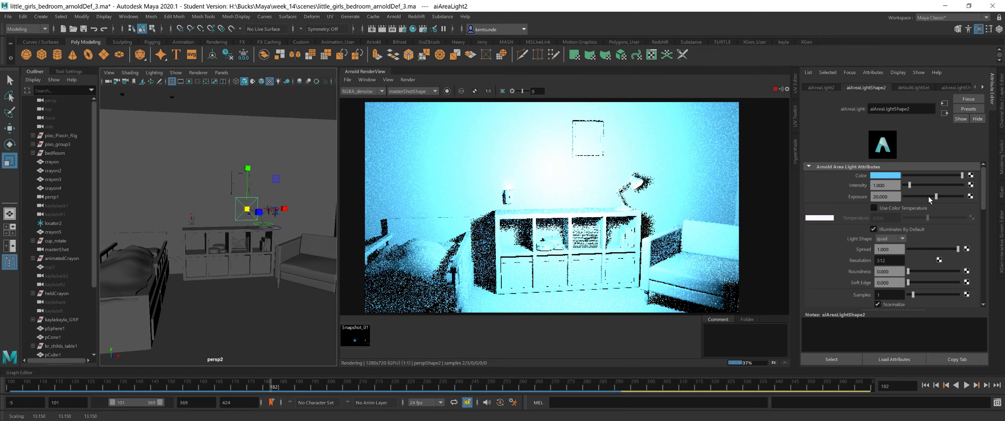
{"action": "left_click_drag", "start_coordinate": [934, 195], "coordinate": [925, 199]}
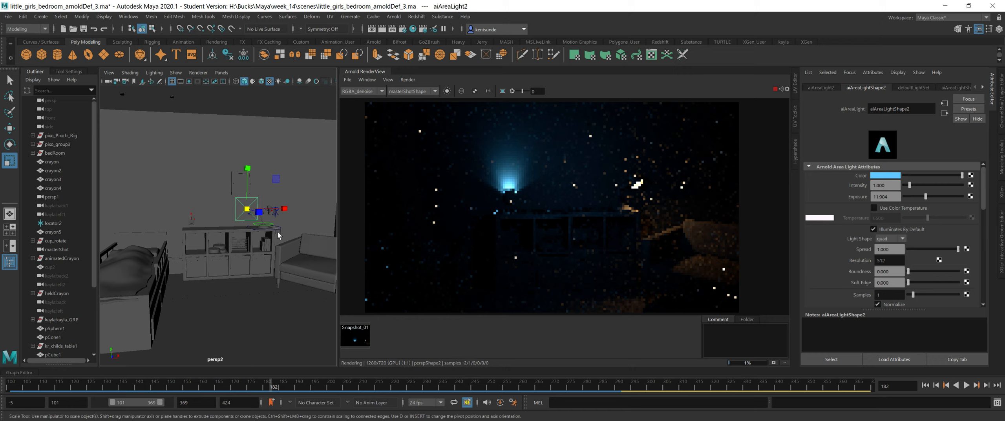
Step: Move the area light high in the room, between the bed and the shelf, and adjust its tilt slightly
{"action": "left_click_drag", "start_coordinate": [279, 235], "coordinate": [184, 153], "text": "alt"}
{"action": "key", "text": "w"}
{"action": "left_click_drag", "start_coordinate": [204, 180], "coordinate": [275, 209], "text": "alt"}
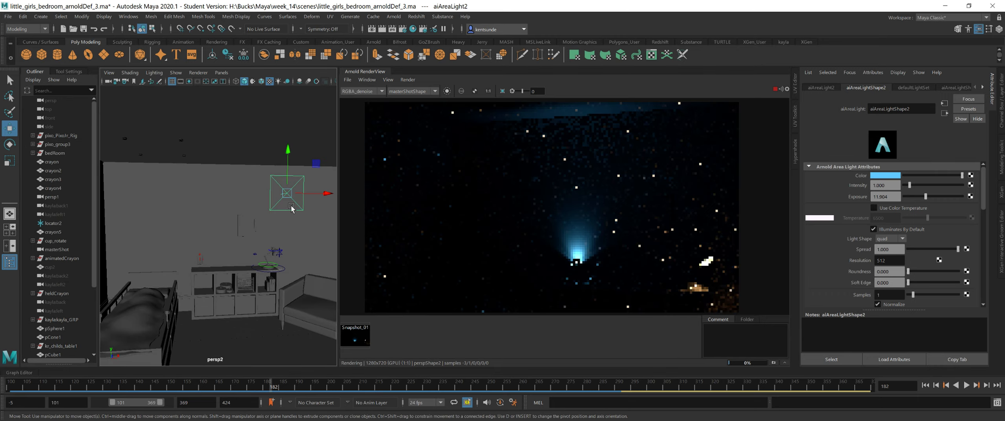
{"action": "left_click_drag", "start_coordinate": [325, 194], "coordinate": [241, 220]}
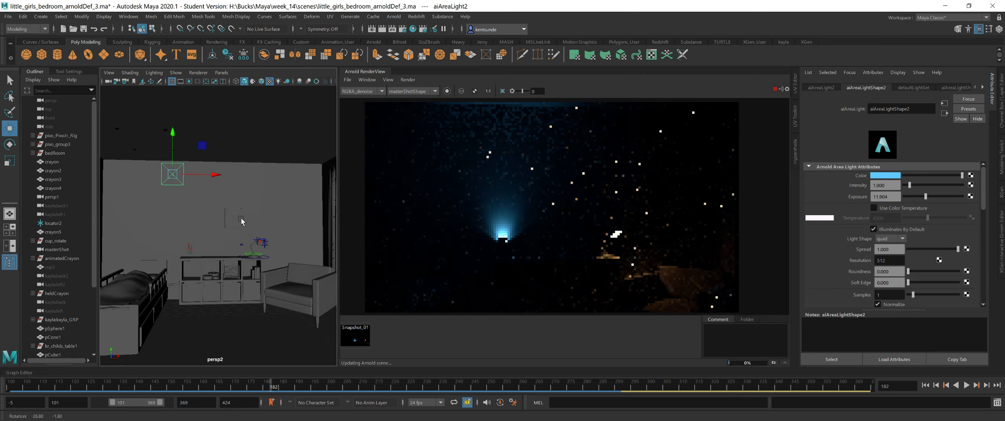
{"action": "middle_click_drag", "start_coordinate": [242, 221], "coordinate": [253, 201], "text": "alt"}
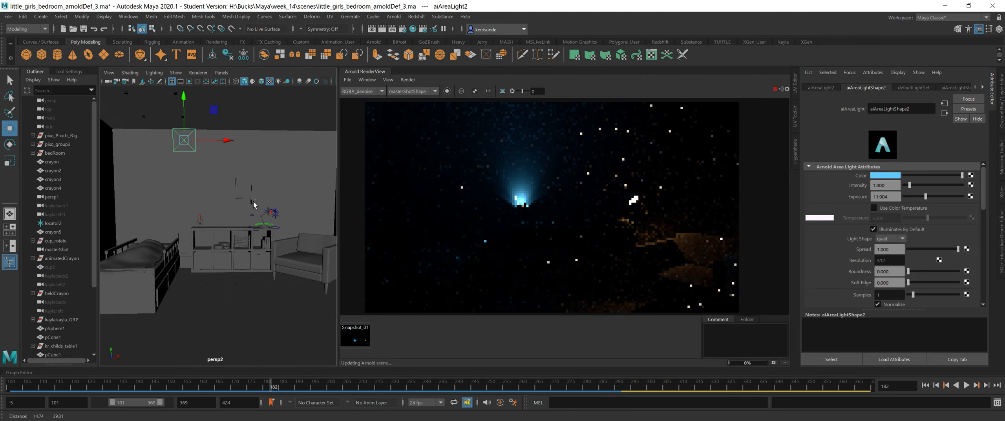
{"action": "key", "text": "e"}
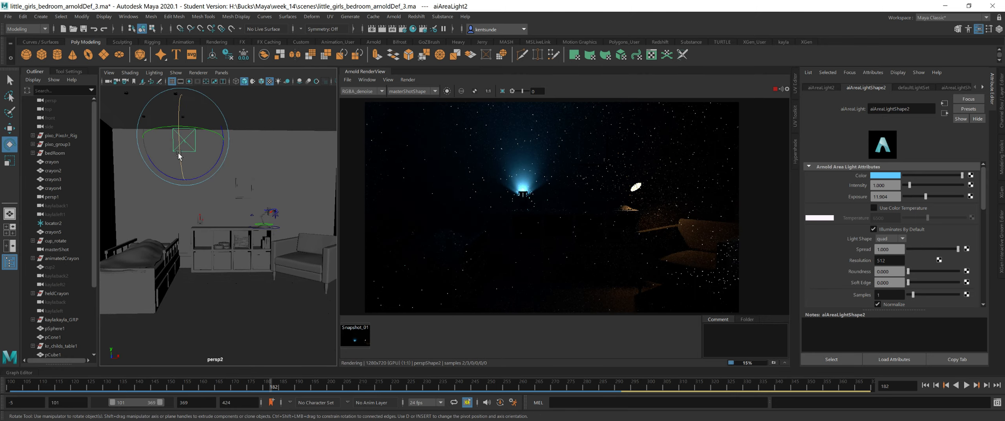
{"action": "left_click_drag", "start_coordinate": [182, 144], "coordinate": [182, 148]}
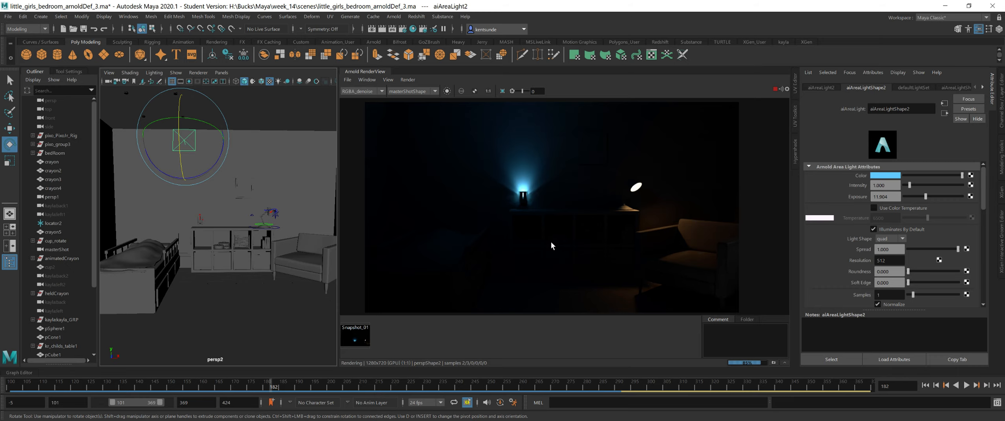
Step: Examine the denoised render and the area light's exposure, shape and sampling attributes
{"action": "scroll", "coordinate": [551, 245], "scroll_direction": "down", "scroll_amount": 2}
{"action": "scroll", "coordinate": [567, 246], "scroll_direction": "up", "scroll_amount": 2}
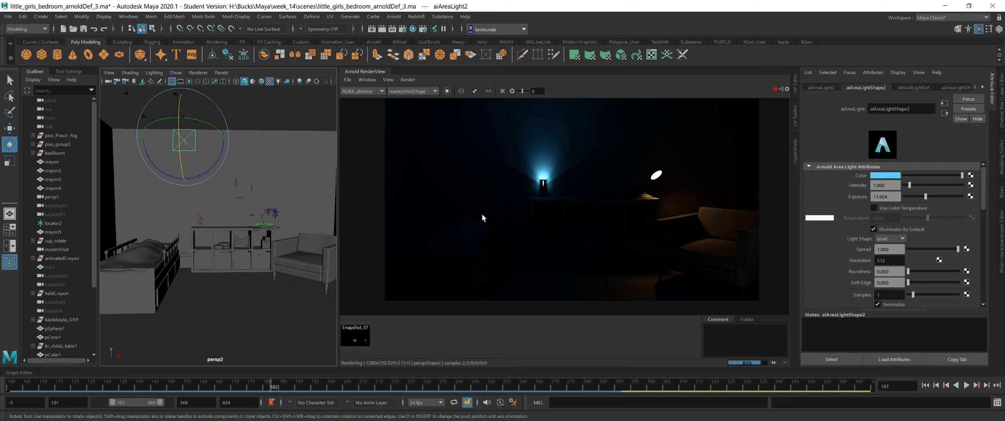
{"action": "scroll", "coordinate": [894, 234], "scroll_direction": "down", "scroll_amount": 1}
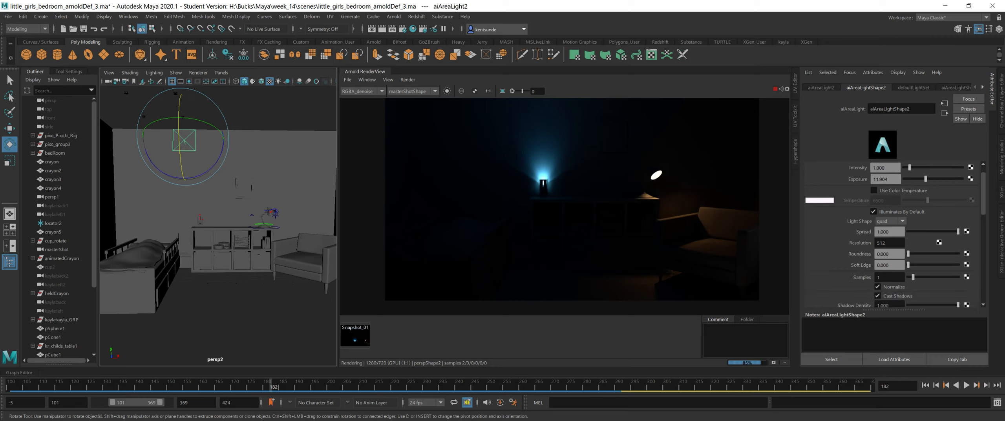
{"action": "scroll", "coordinate": [894, 235], "scroll_direction": "down", "scroll_amount": 1}
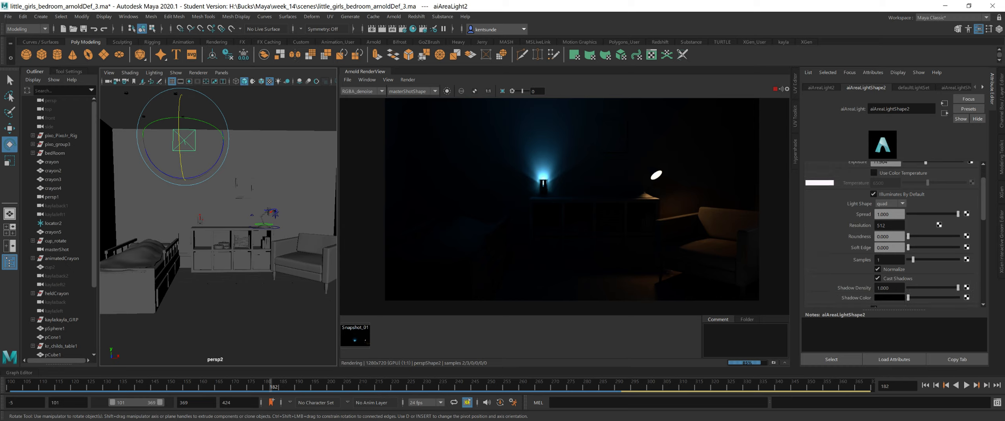
{"action": "scroll", "coordinate": [894, 234], "scroll_direction": "up", "scroll_amount": 2}
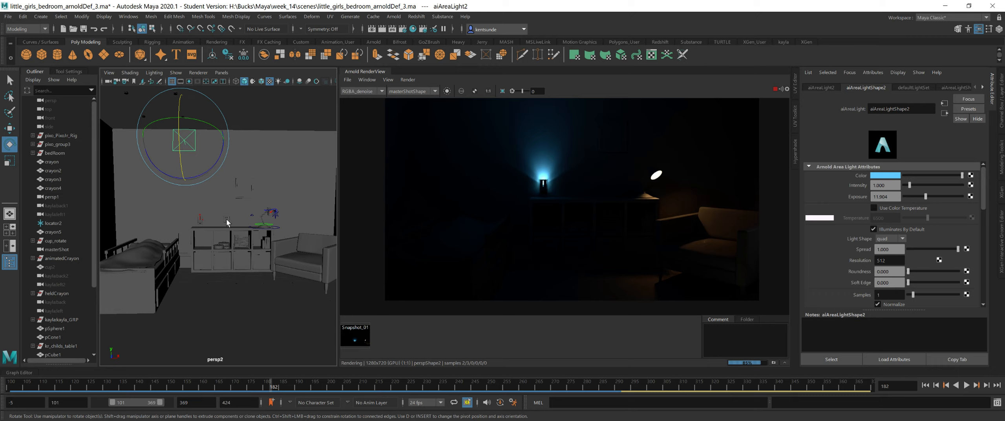
Step: Select the photometric light on the shelf and review its exposure, samples, shadow and visibility attributes
{"action": "left_click", "coordinate": [200, 220]}
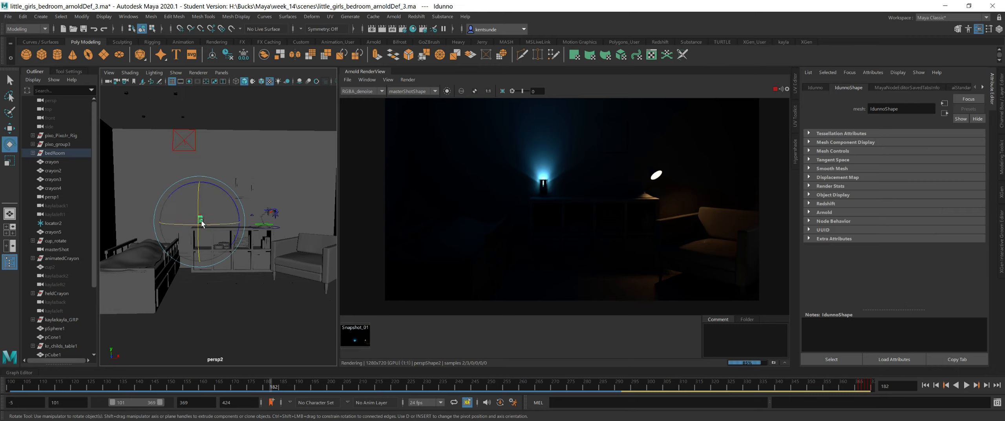
{"action": "key", "text": "q"}
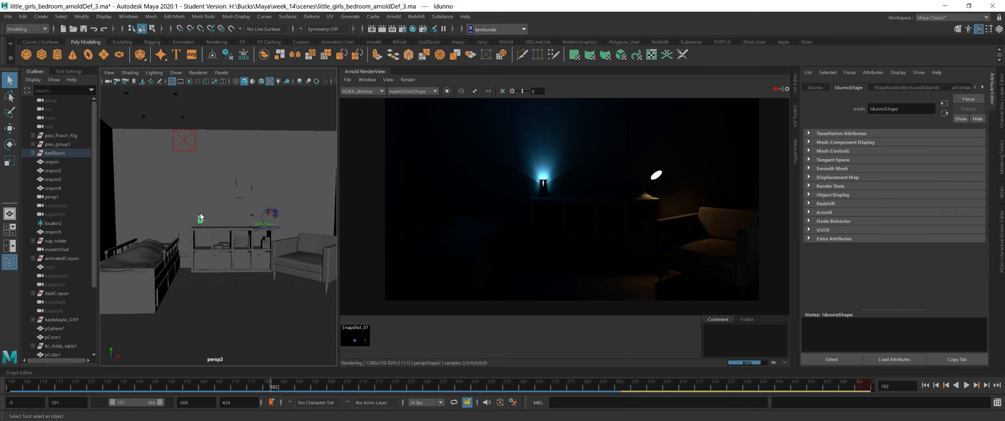
{"action": "left_click", "coordinate": [201, 219]}
{"action": "scroll", "coordinate": [906, 256], "scroll_direction": "up", "scroll_amount": 3}
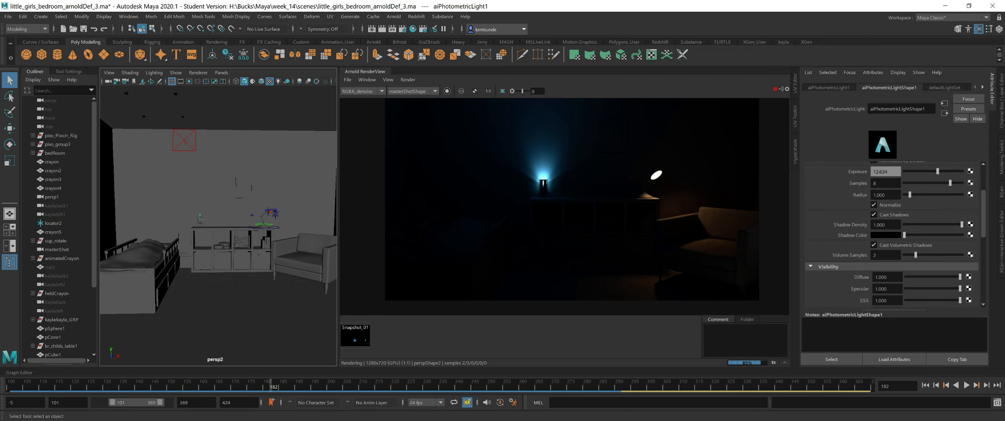
{"action": "scroll", "coordinate": [874, 244], "scroll_direction": "down", "scroll_amount": 1}
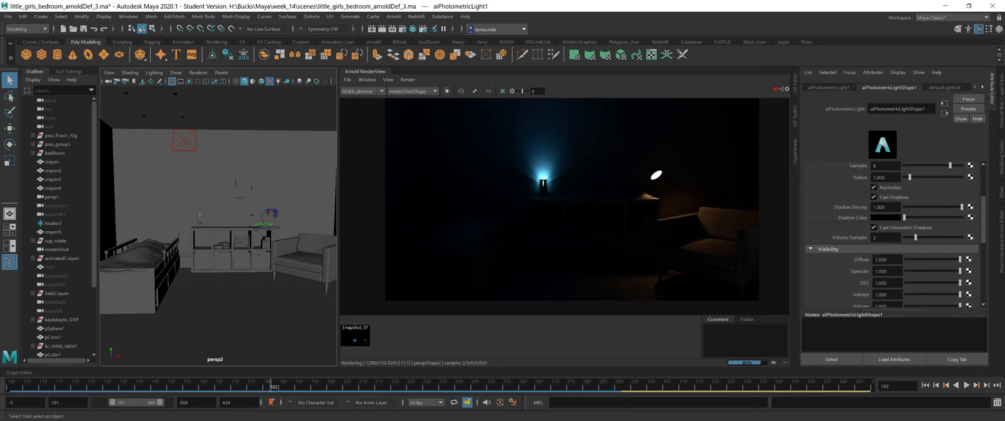
{"action": "scroll", "coordinate": [888, 247], "scroll_direction": "down", "scroll_amount": 5}
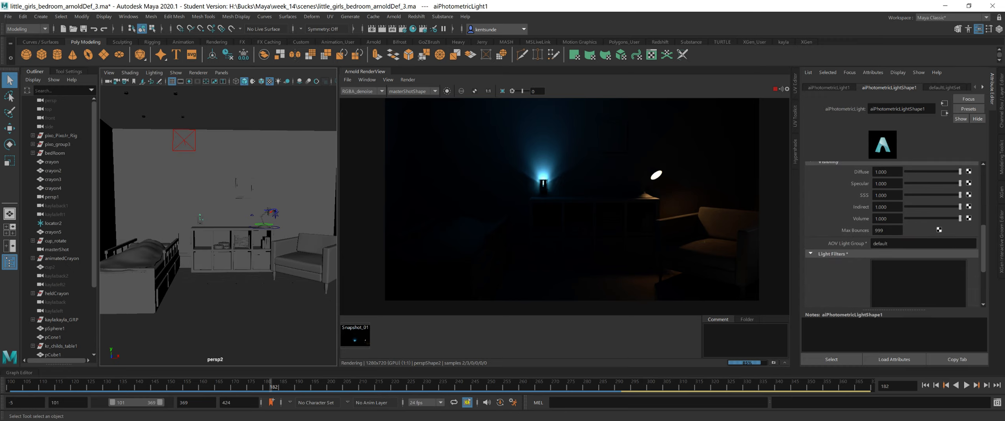
{"action": "scroll", "coordinate": [888, 247], "scroll_direction": "down", "scroll_amount": 2}
{"action": "scroll", "coordinate": [887, 248], "scroll_direction": "up", "scroll_amount": 9}
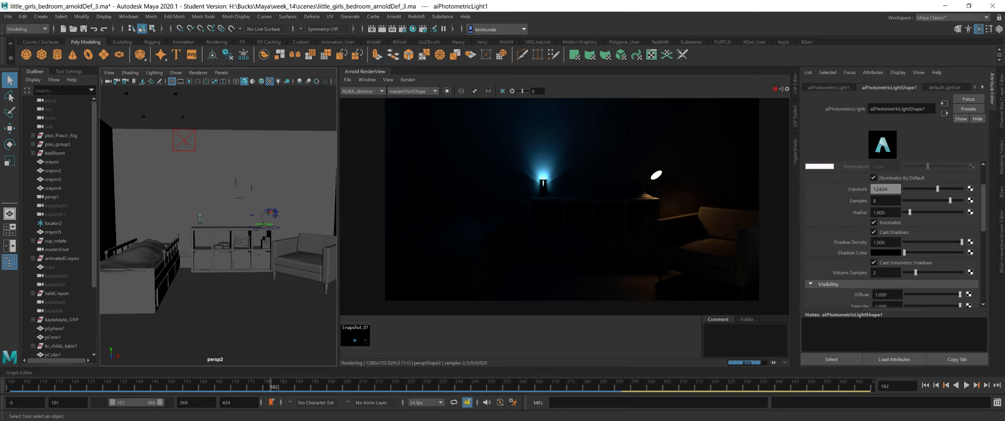